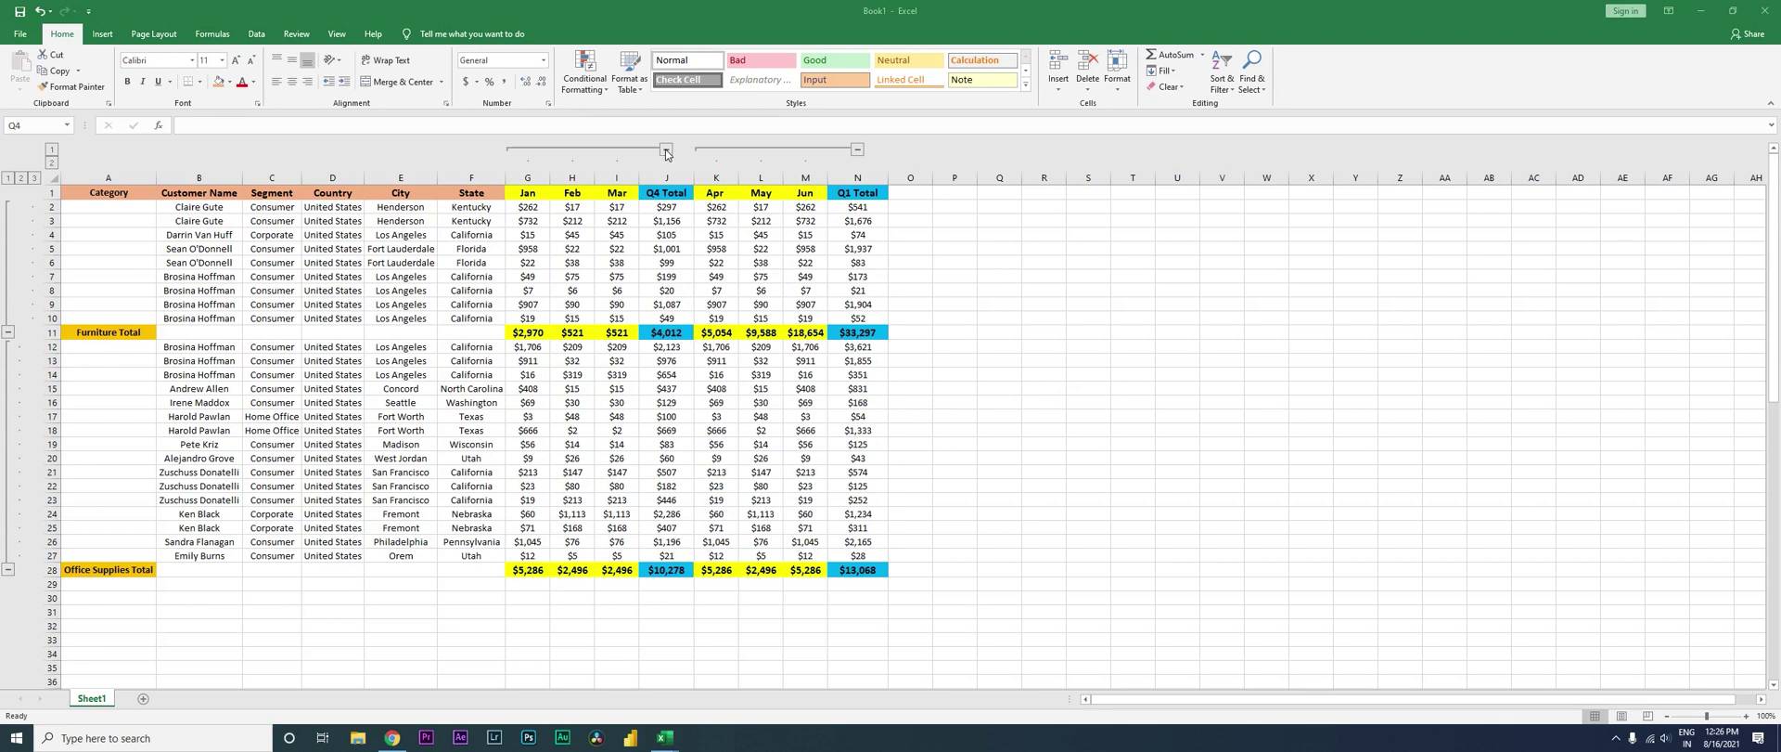
Collapse the Jan–Mar and Apr–Jun columns and the Furniture and Office Supplies rows
{"action": "left_click", "coordinate": [666, 150]}
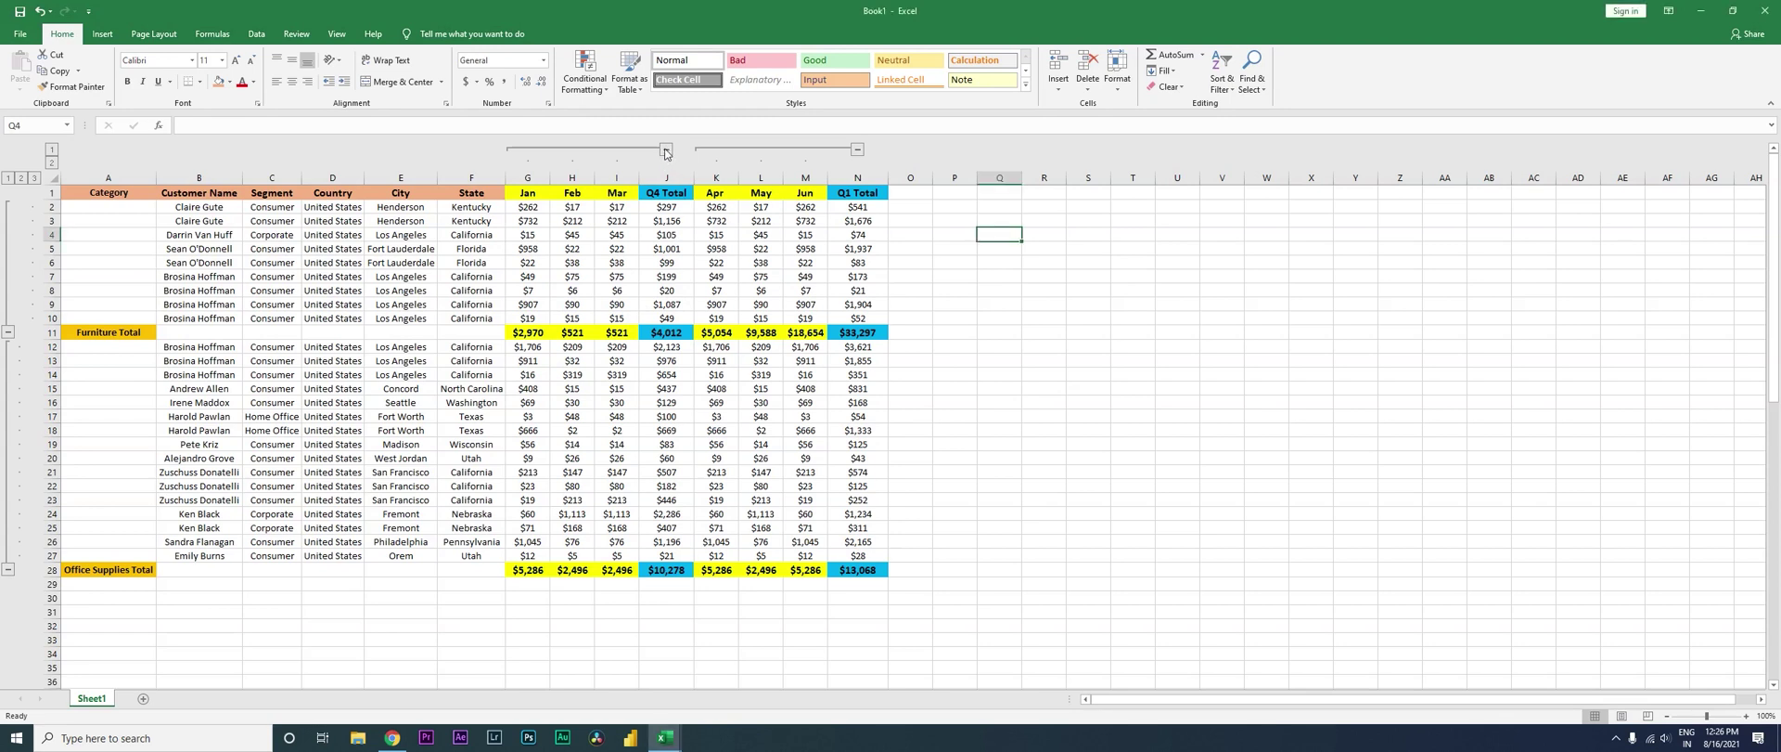
{"action": "left_click", "coordinate": [667, 150]}
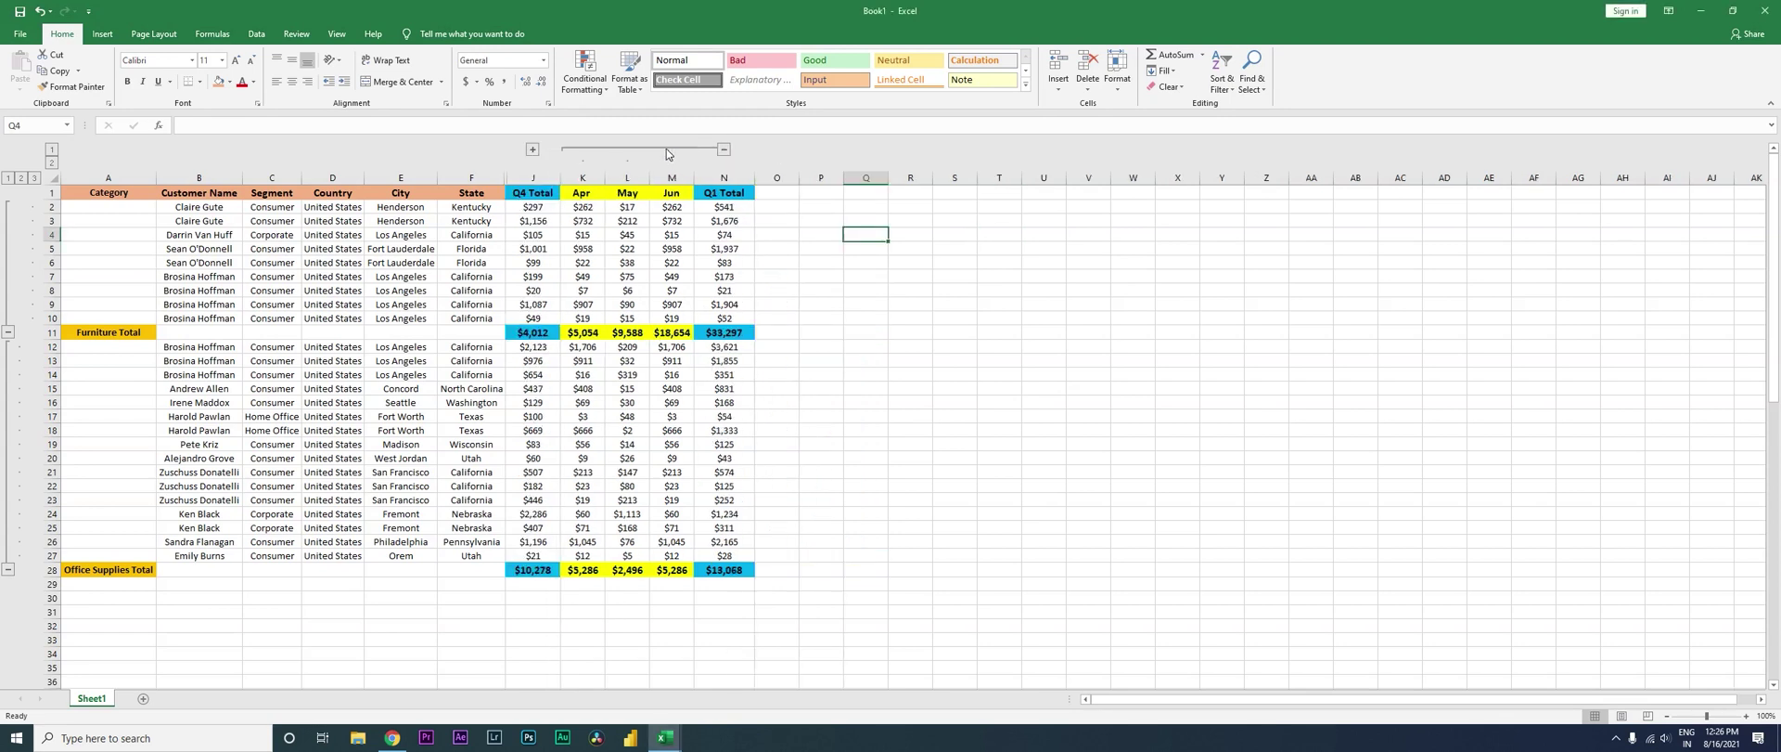
{"action": "left_click", "coordinate": [725, 149]}
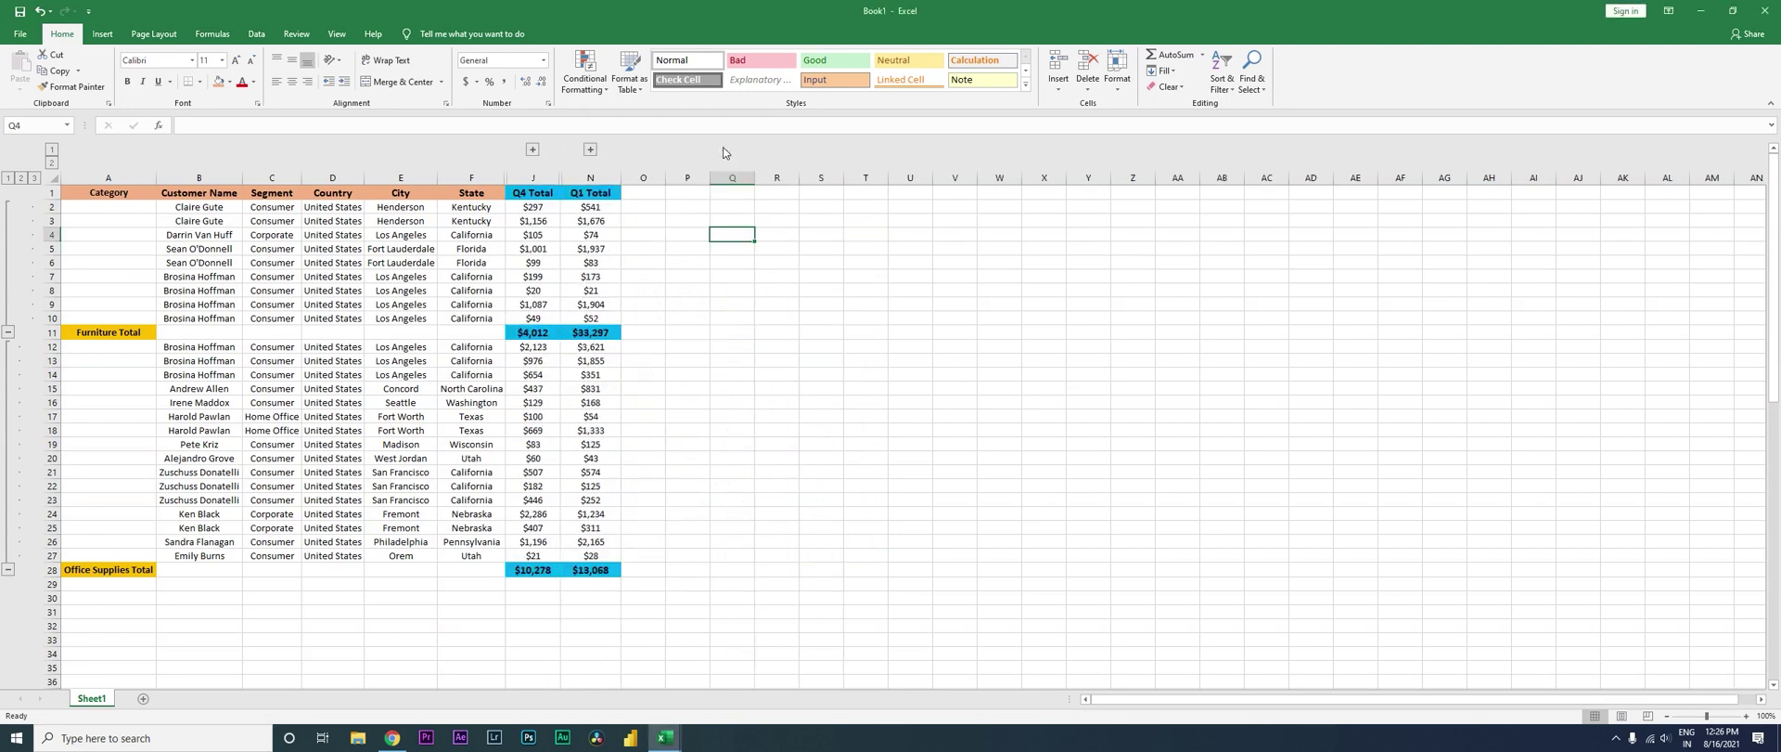
{"action": "left_click", "coordinate": [8, 334]}
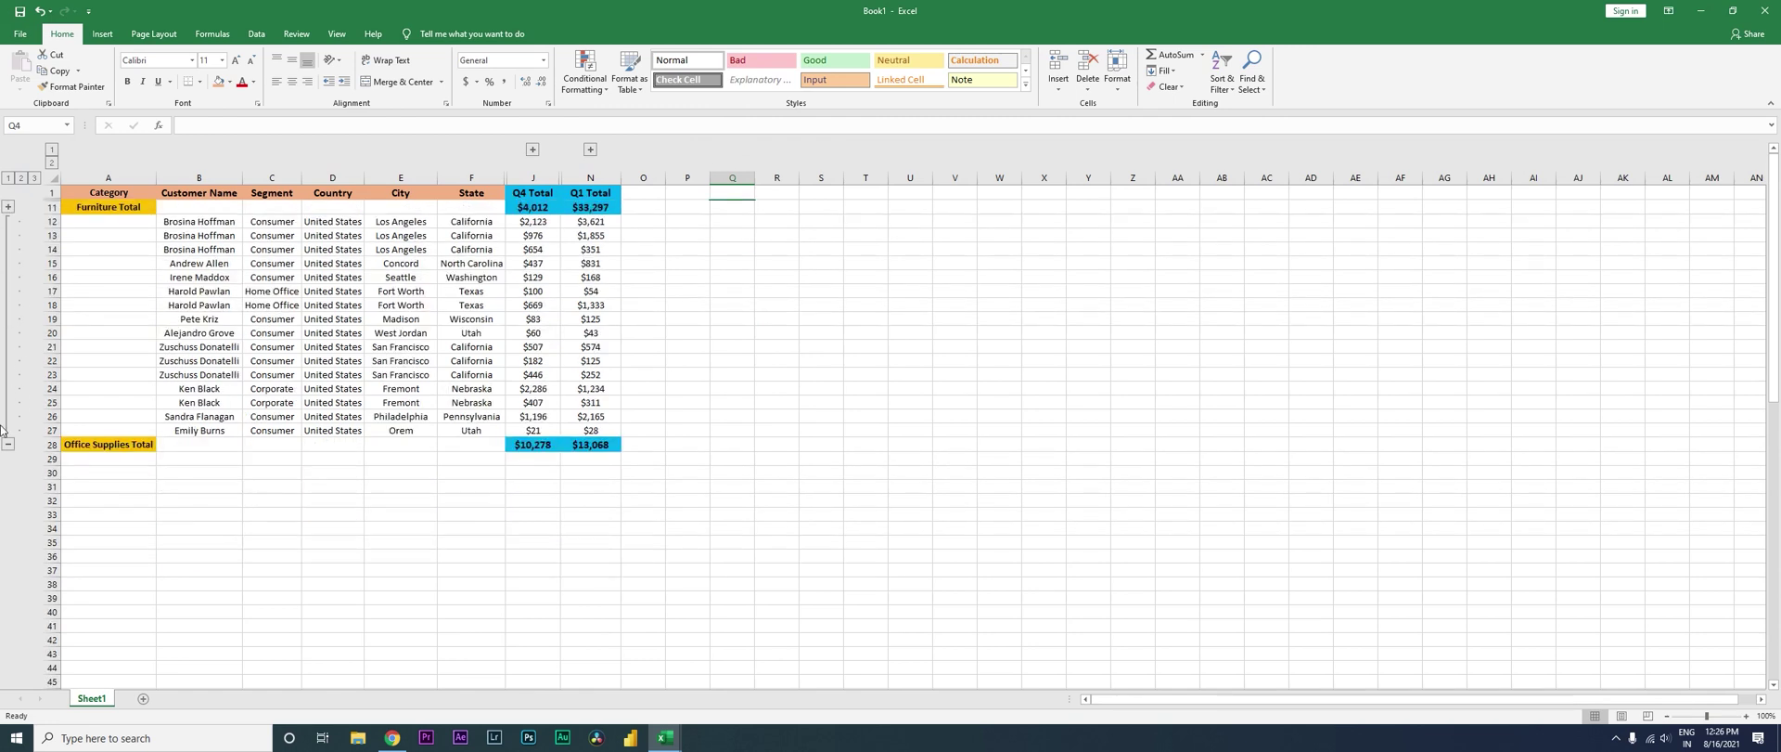
{"action": "left_click", "coordinate": [12, 445]}
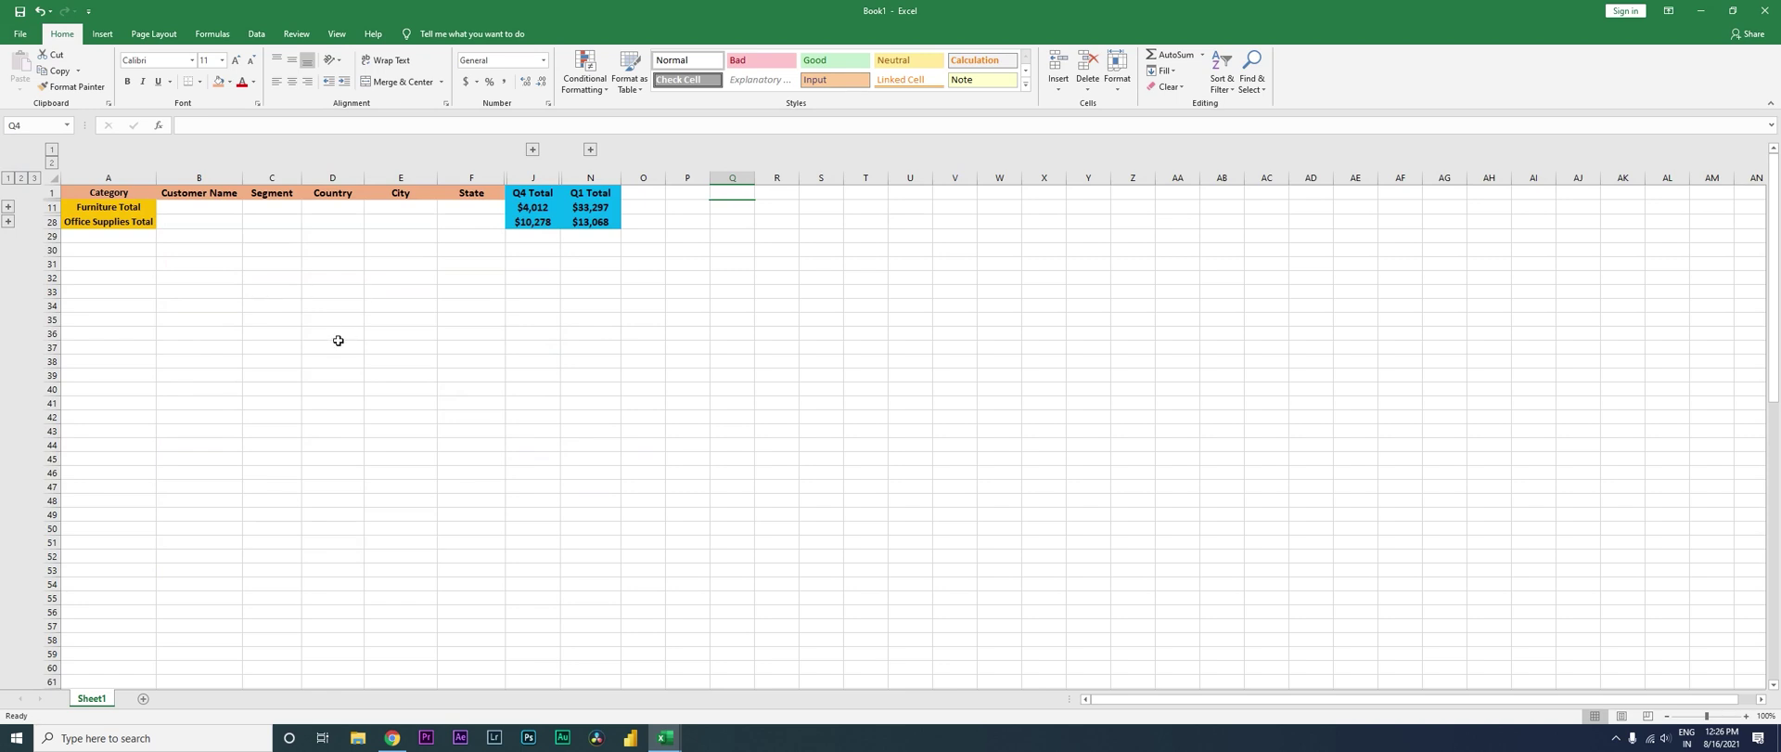
{"action": "left_click", "coordinate": [127, 197]}
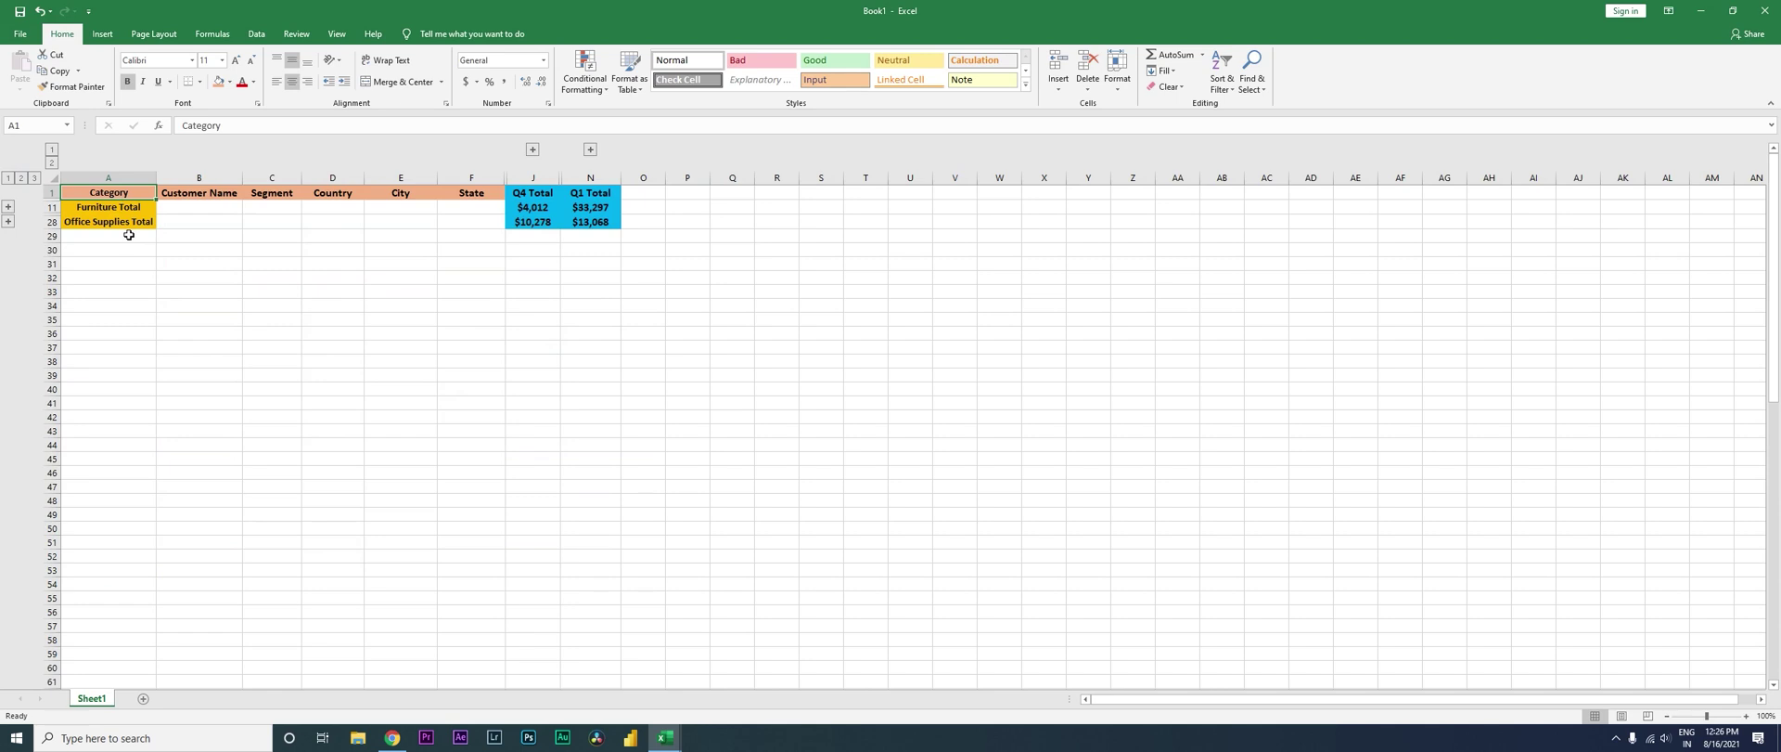
{"action": "left_click", "coordinate": [535, 198]}
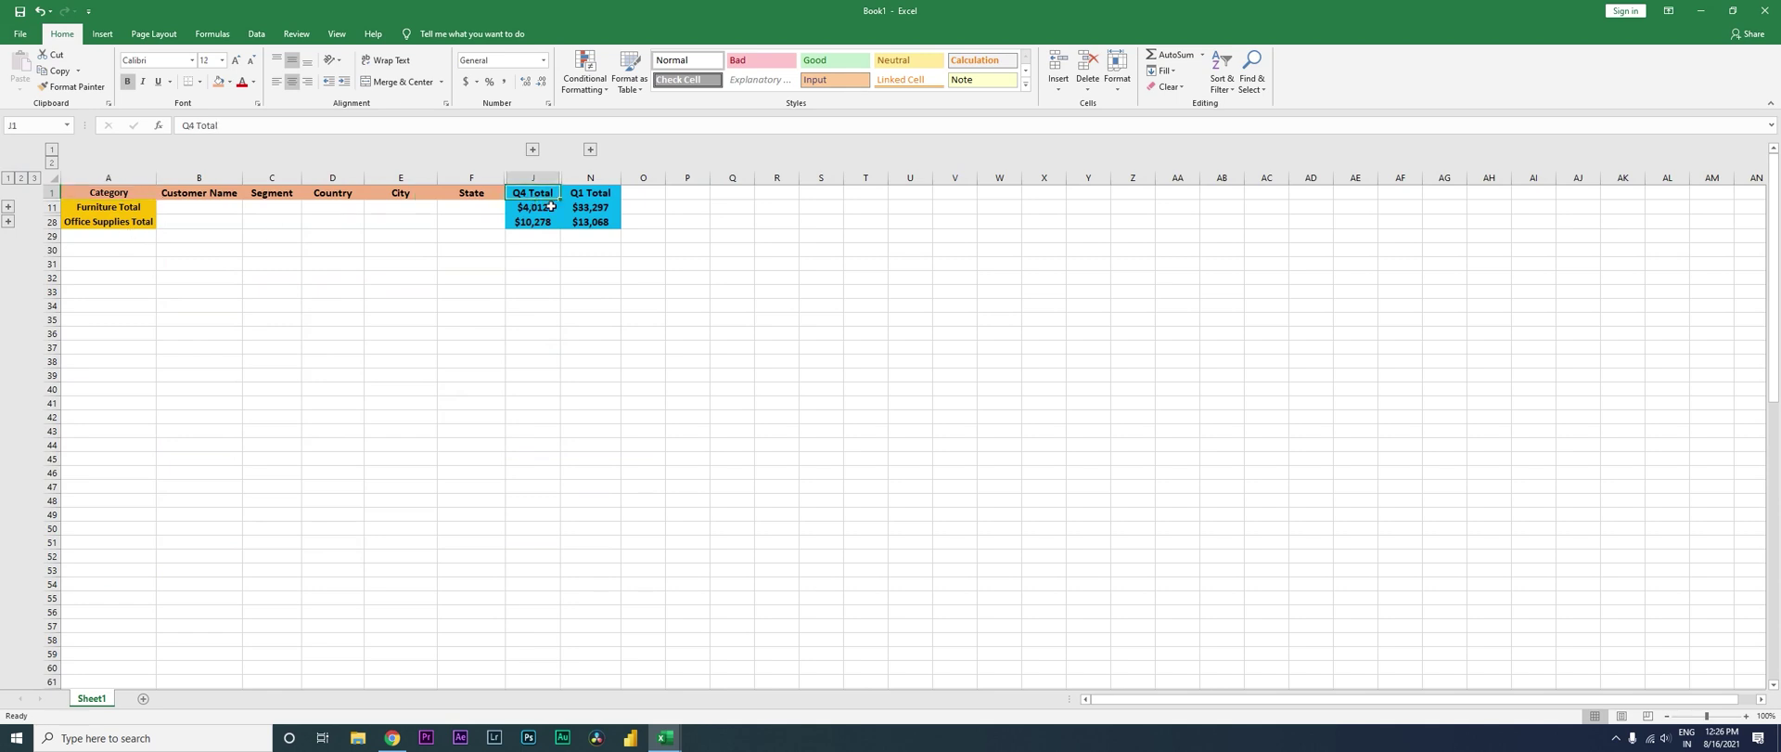
{"action": "key", "text": "Right"}
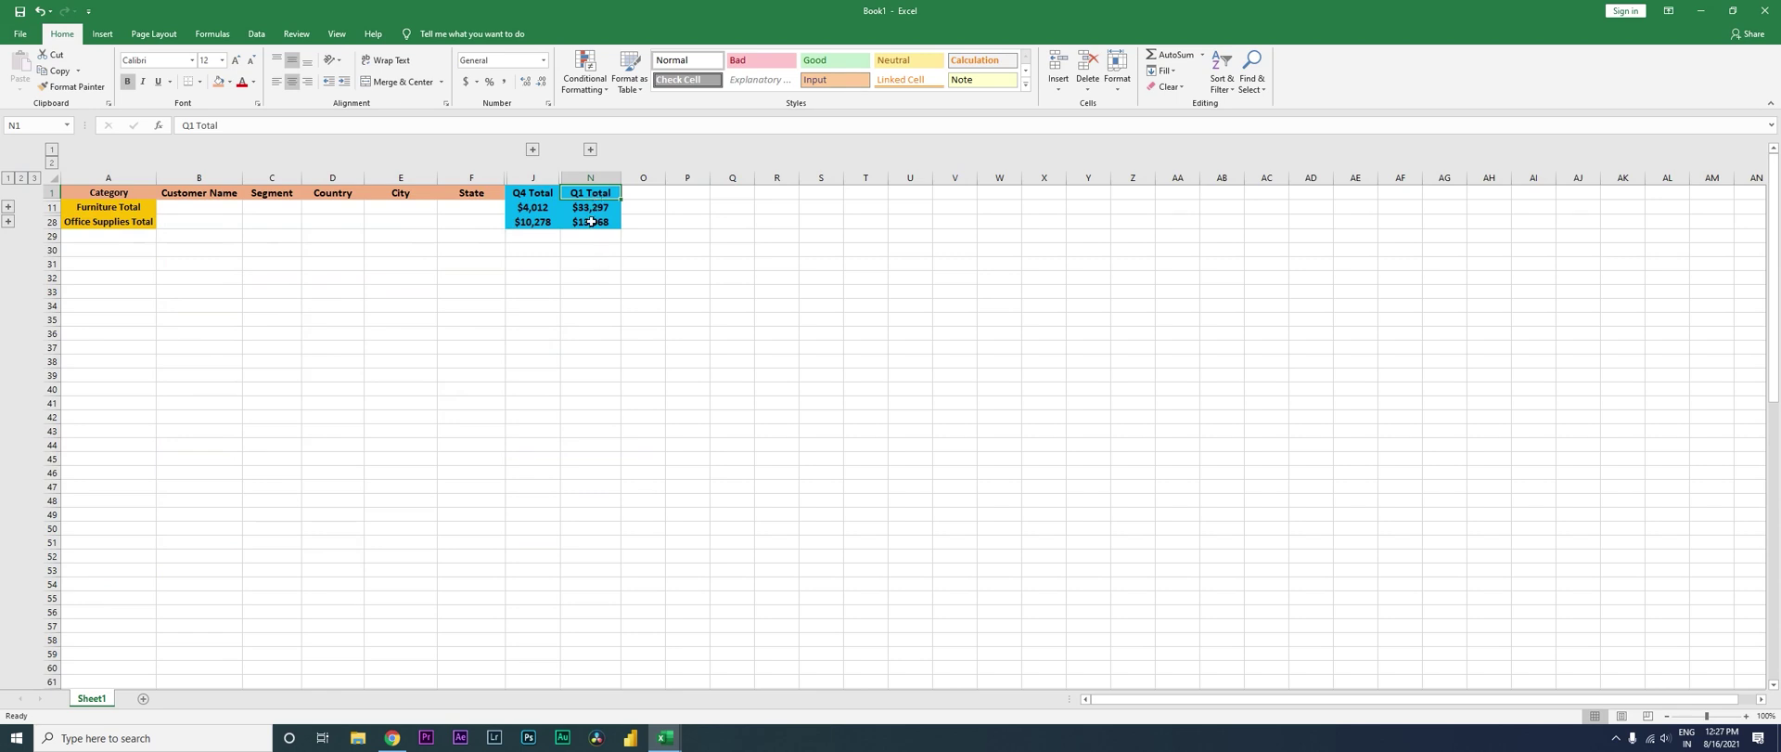
Expand Jan–Mar, Furniture and Office Supplies, leaving Apr–Jun collapsed behind the Q1 Total
{"action": "left_click", "coordinate": [590, 150]}
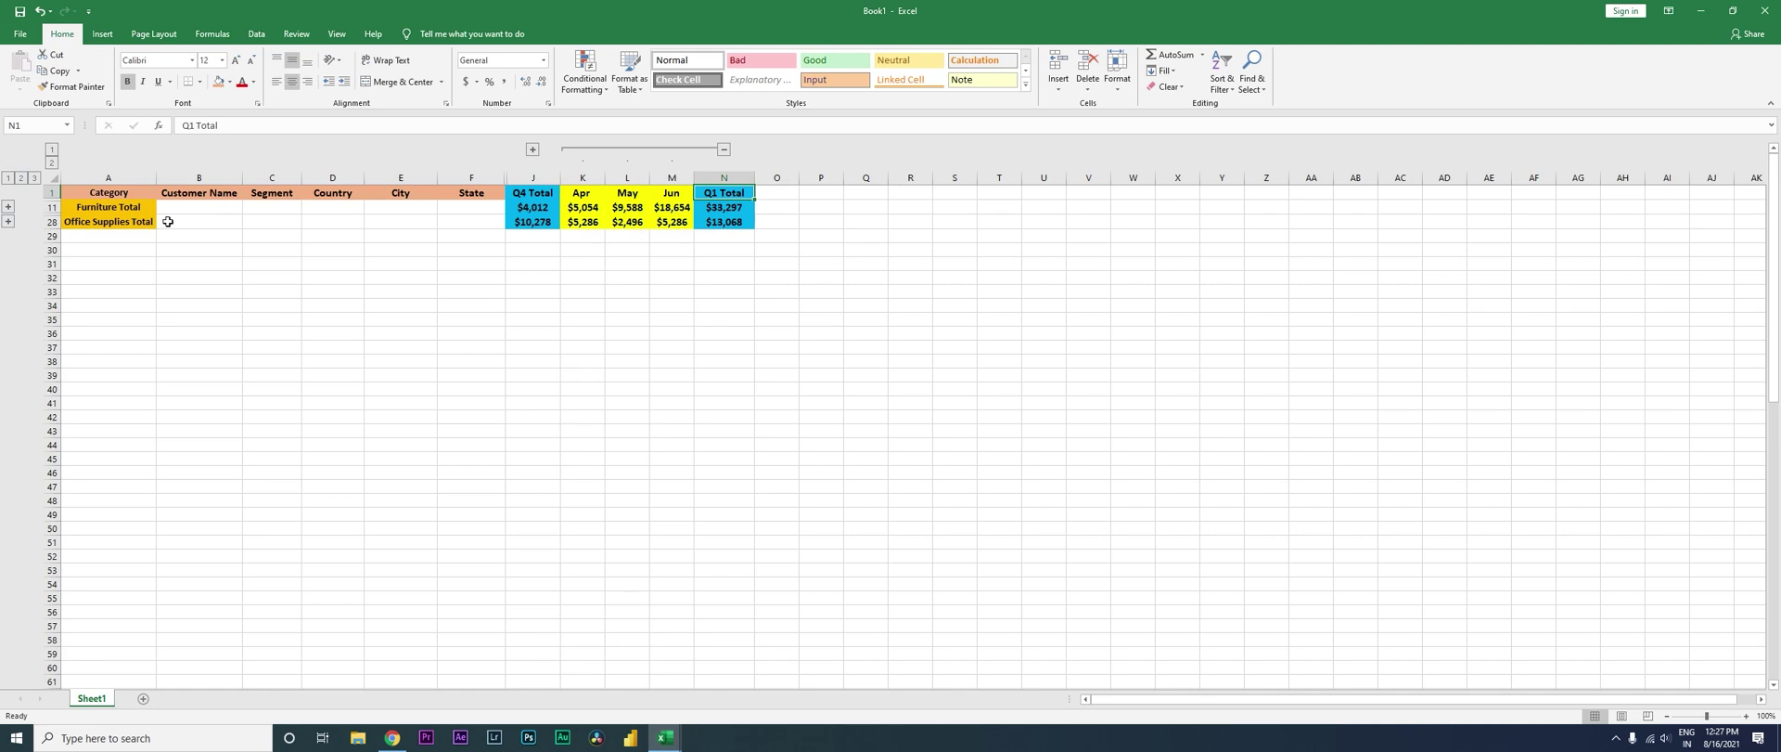
{"action": "left_click", "coordinate": [9, 209]}
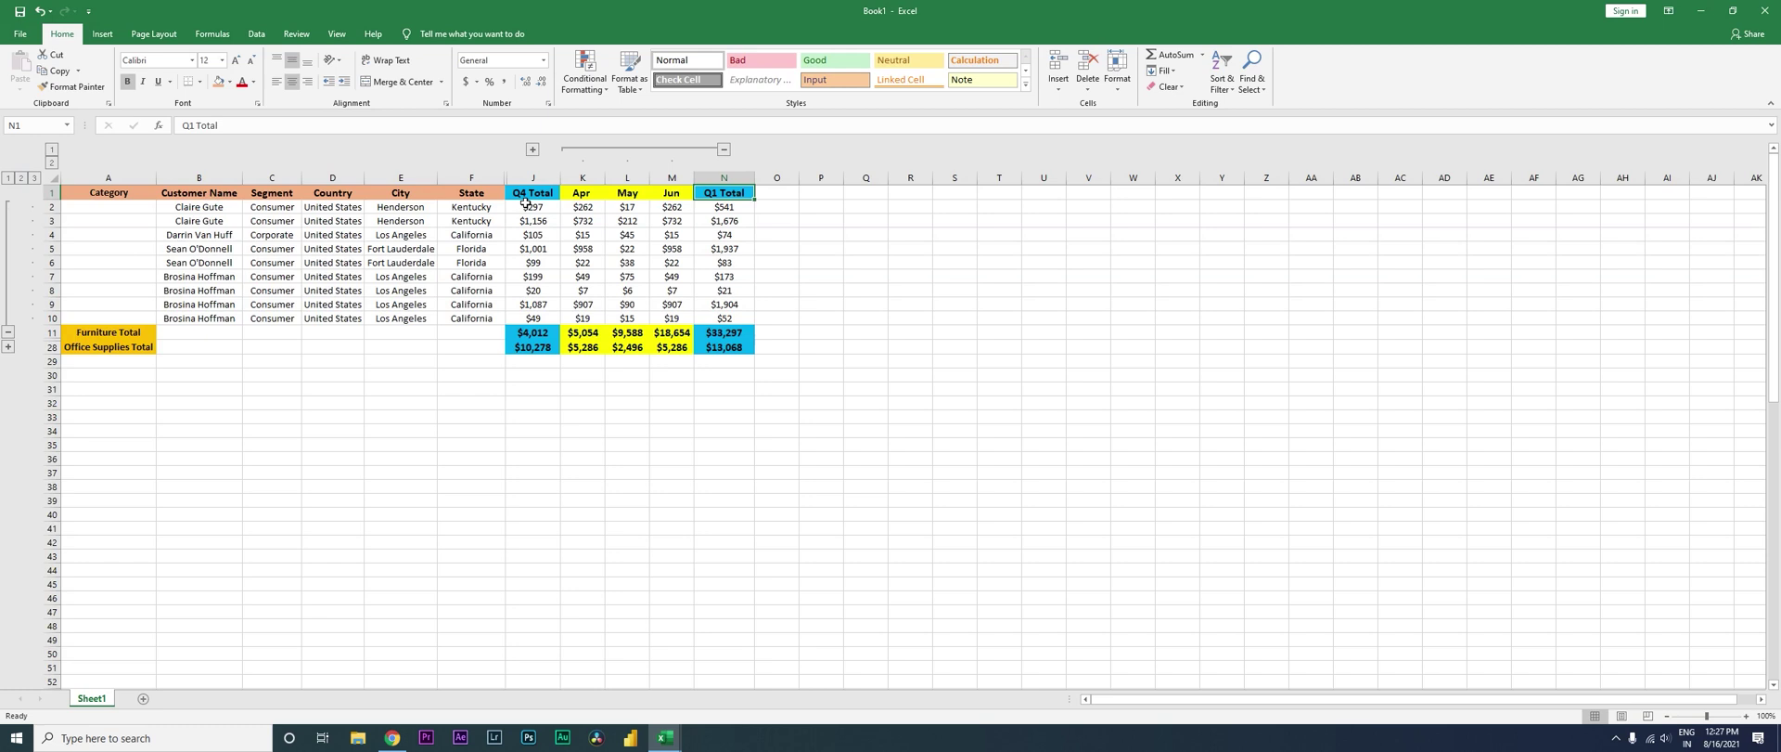
{"action": "left_click", "coordinate": [532, 151]}
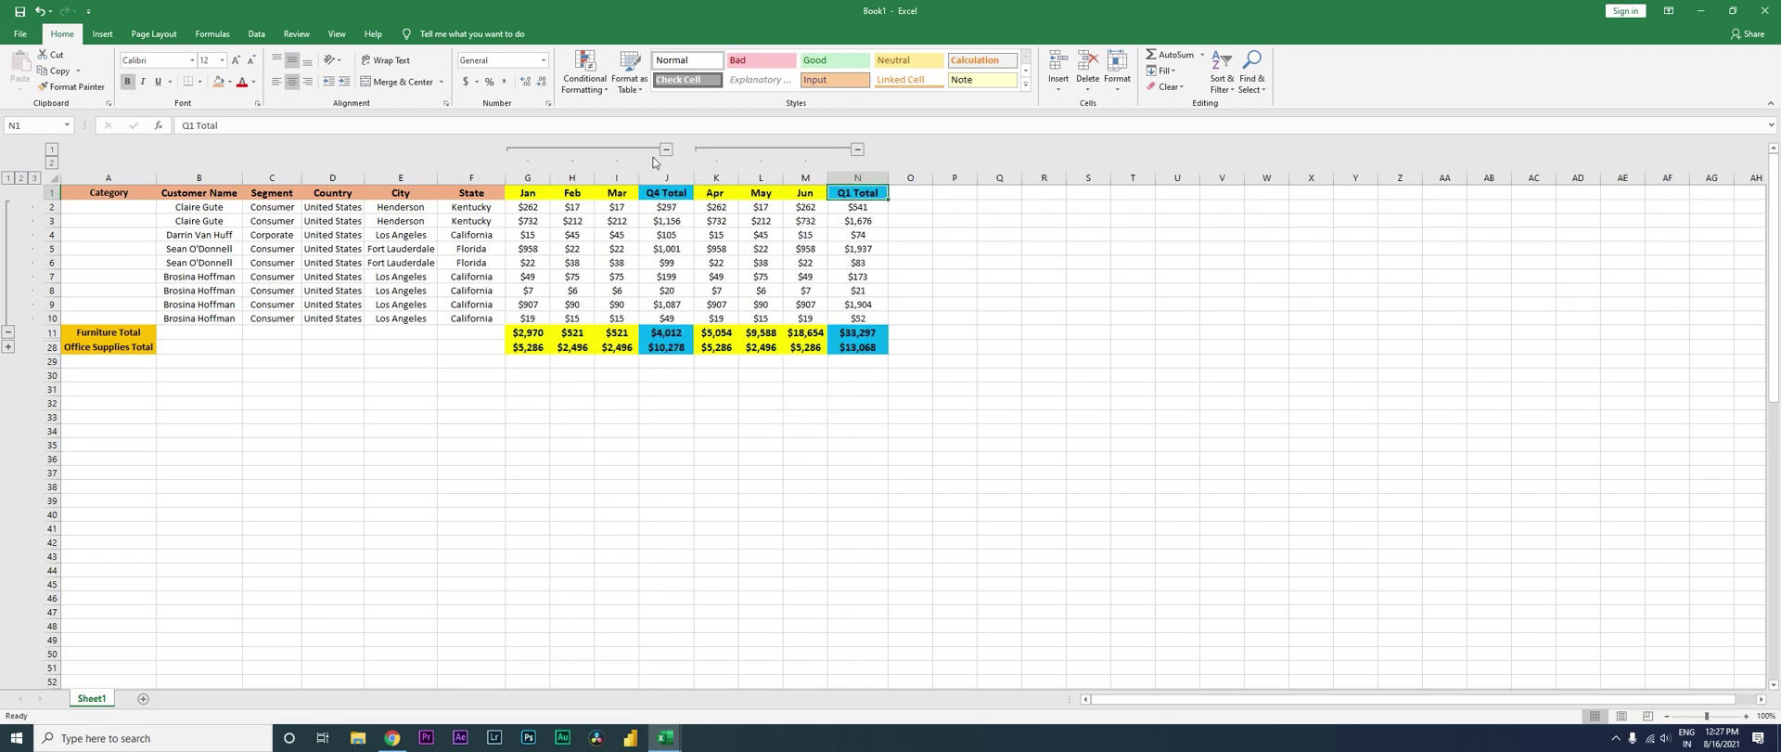
{"action": "left_click", "coordinate": [857, 151]}
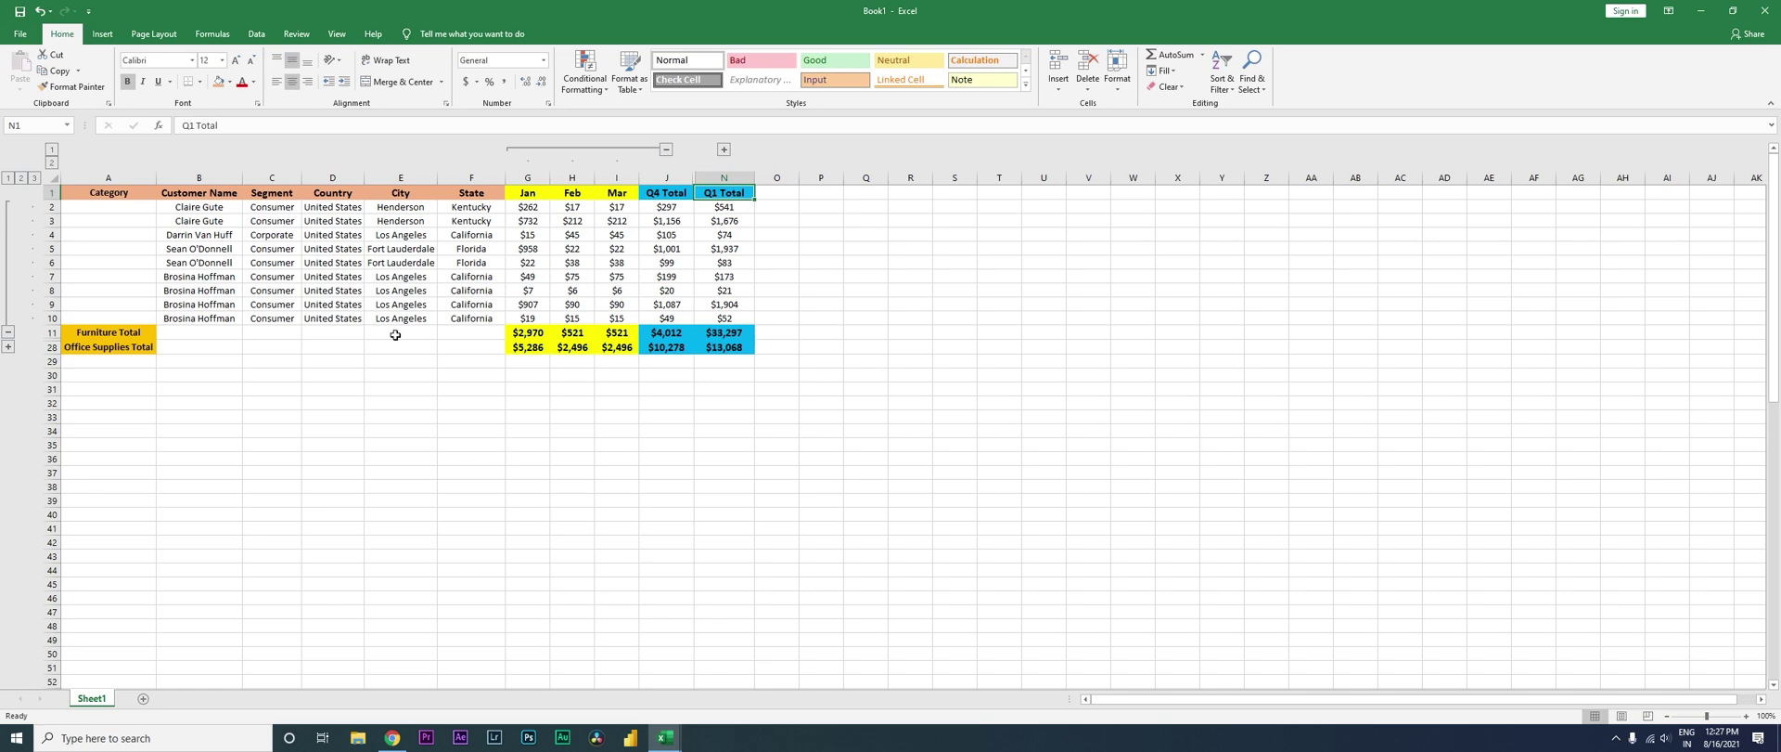
{"action": "left_click", "coordinate": [7, 346]}
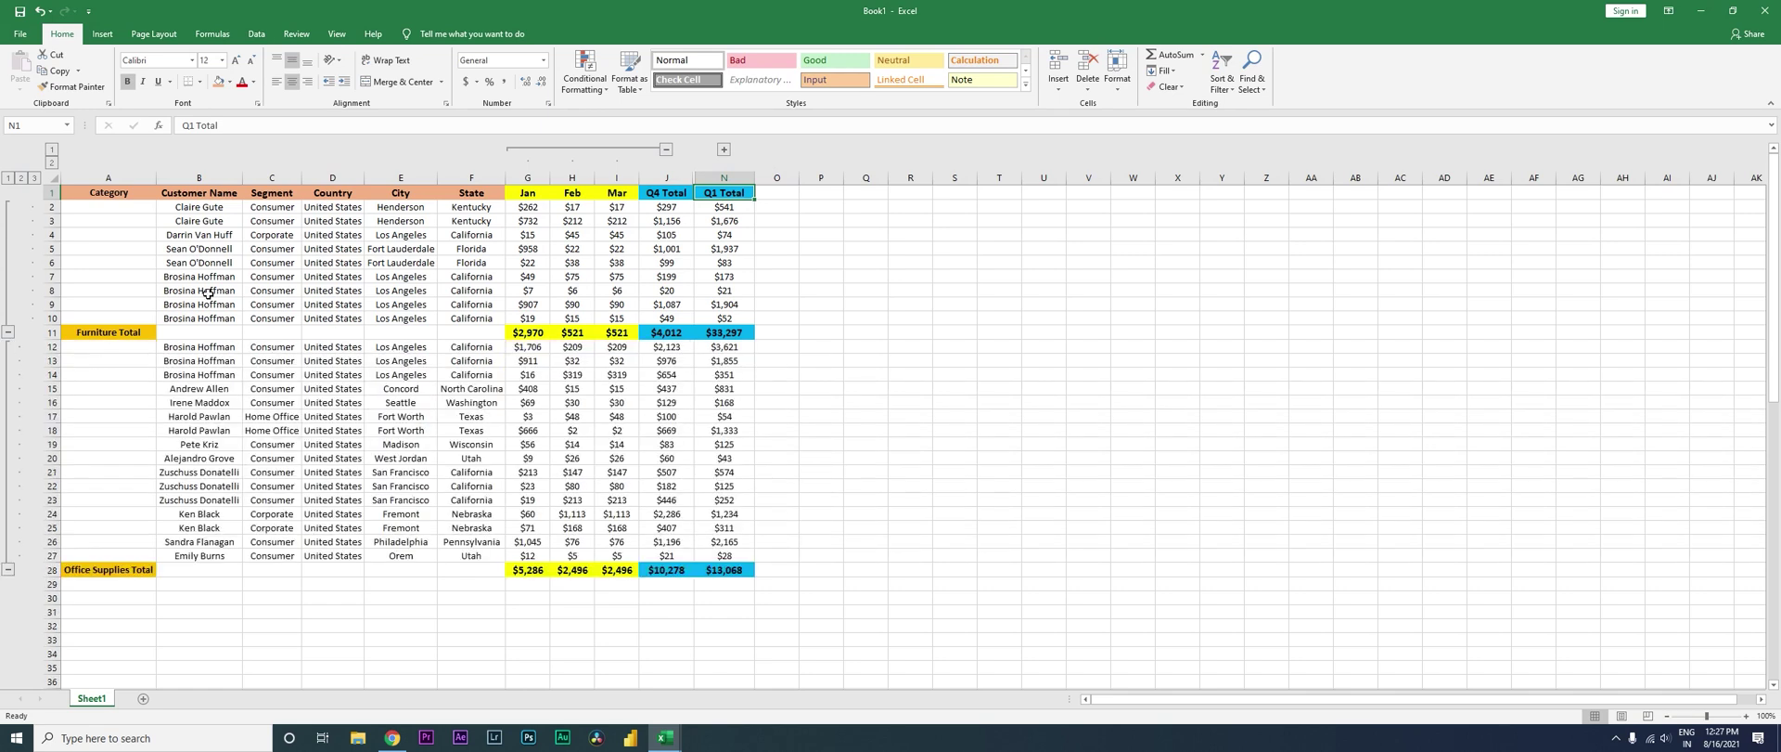
Copy the table A1:N28 into a new Sheet2 at A1
{"action": "left_click_drag", "start_coordinate": [108, 193], "coordinate": [742, 574]}
{"action": "key", "text": "ctrl+c"}
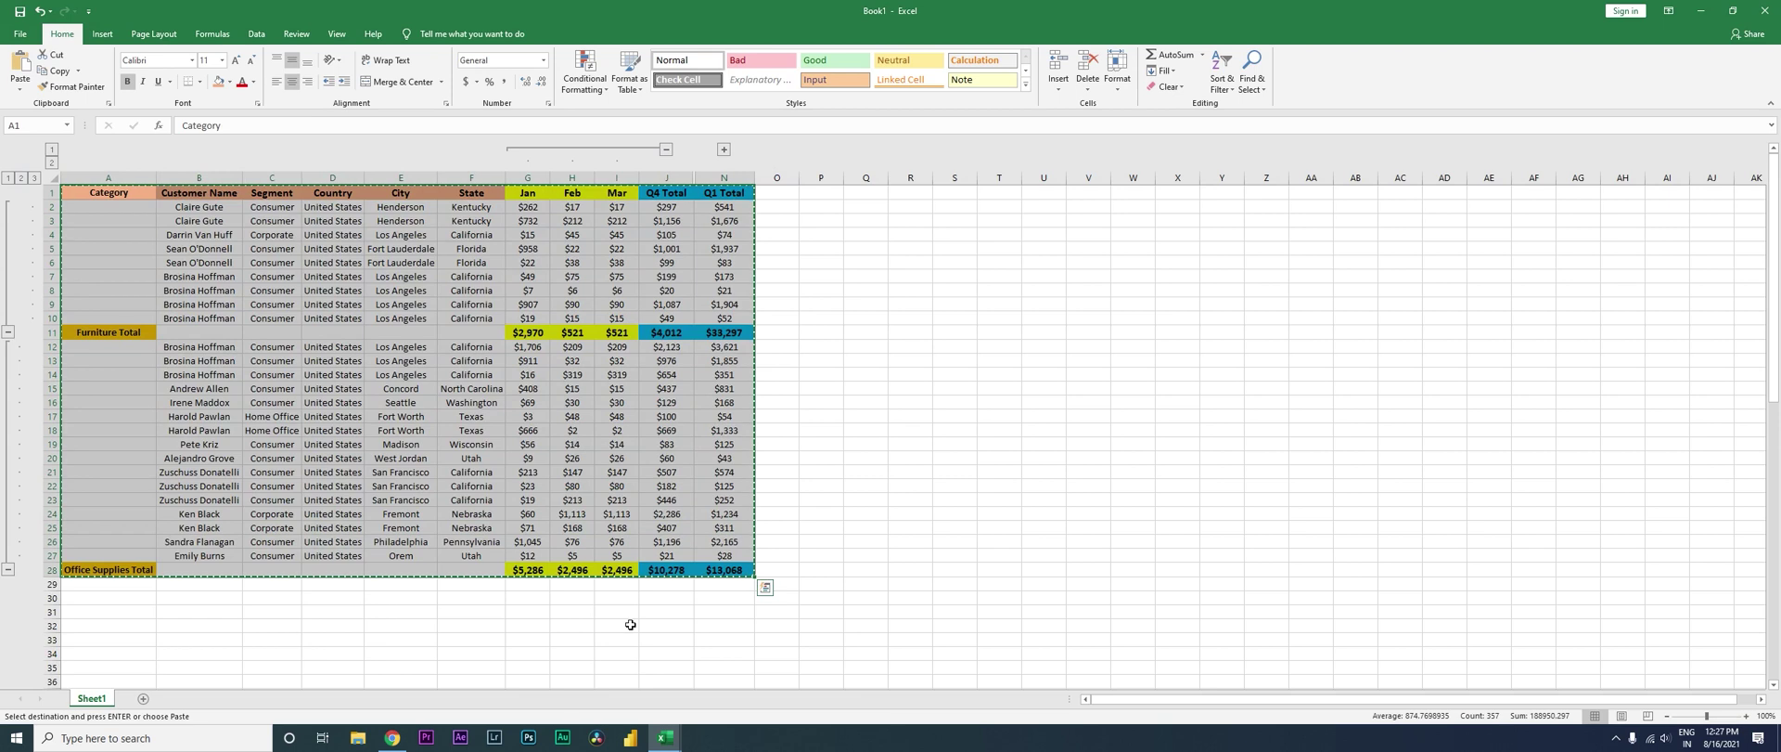
{"action": "left_click", "coordinate": [143, 697]}
{"action": "key", "text": "ctrl+v"}
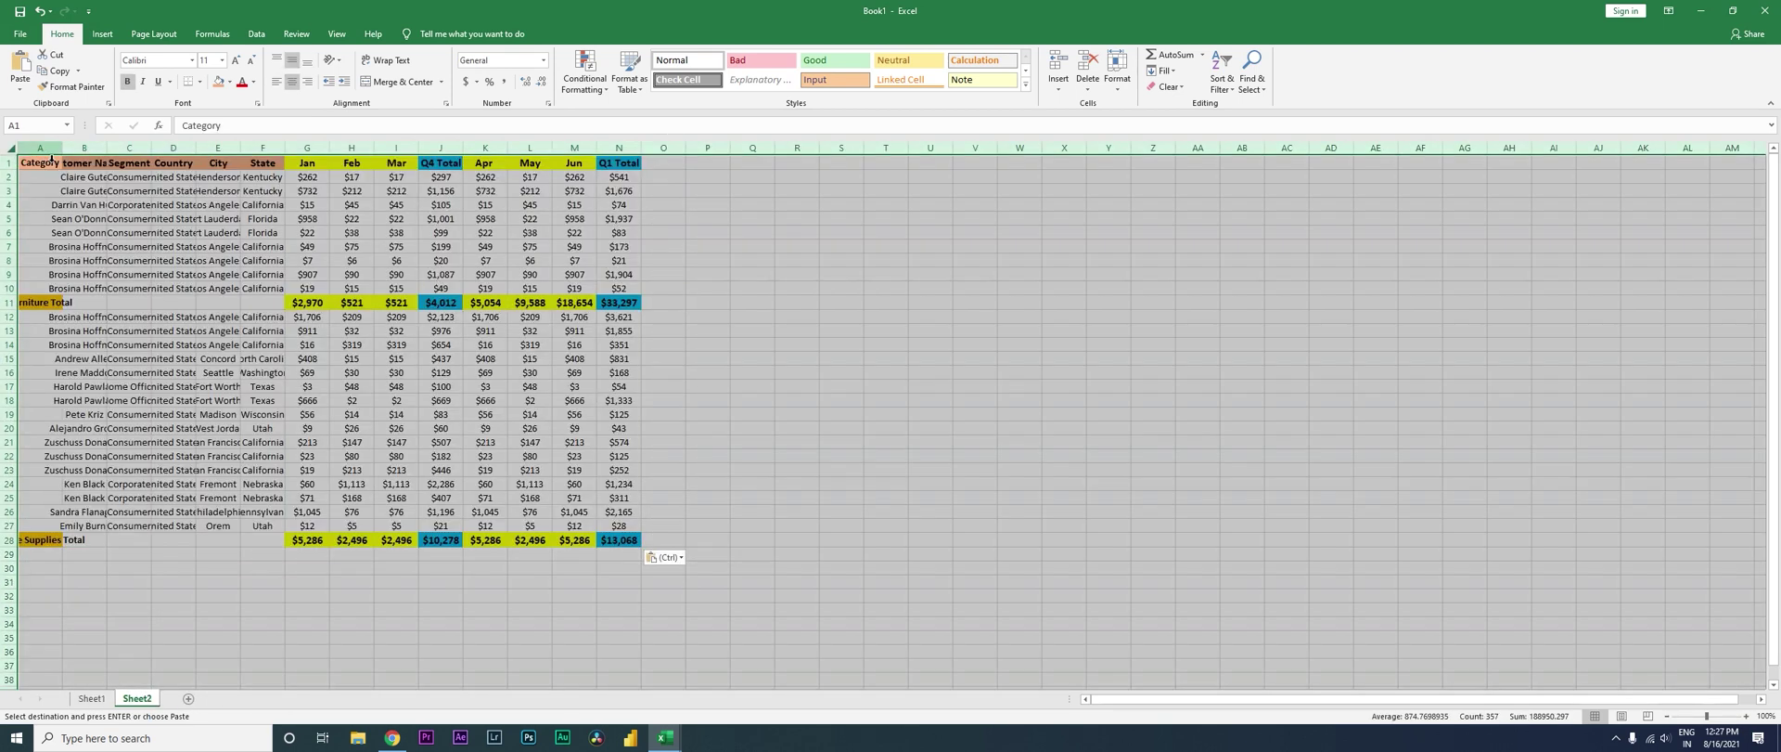
AutoFit all column widths on Sheet2 so full names show
{"action": "left_click", "coordinate": [10, 147]}
{"action": "double_click", "coordinate": [63, 147]}
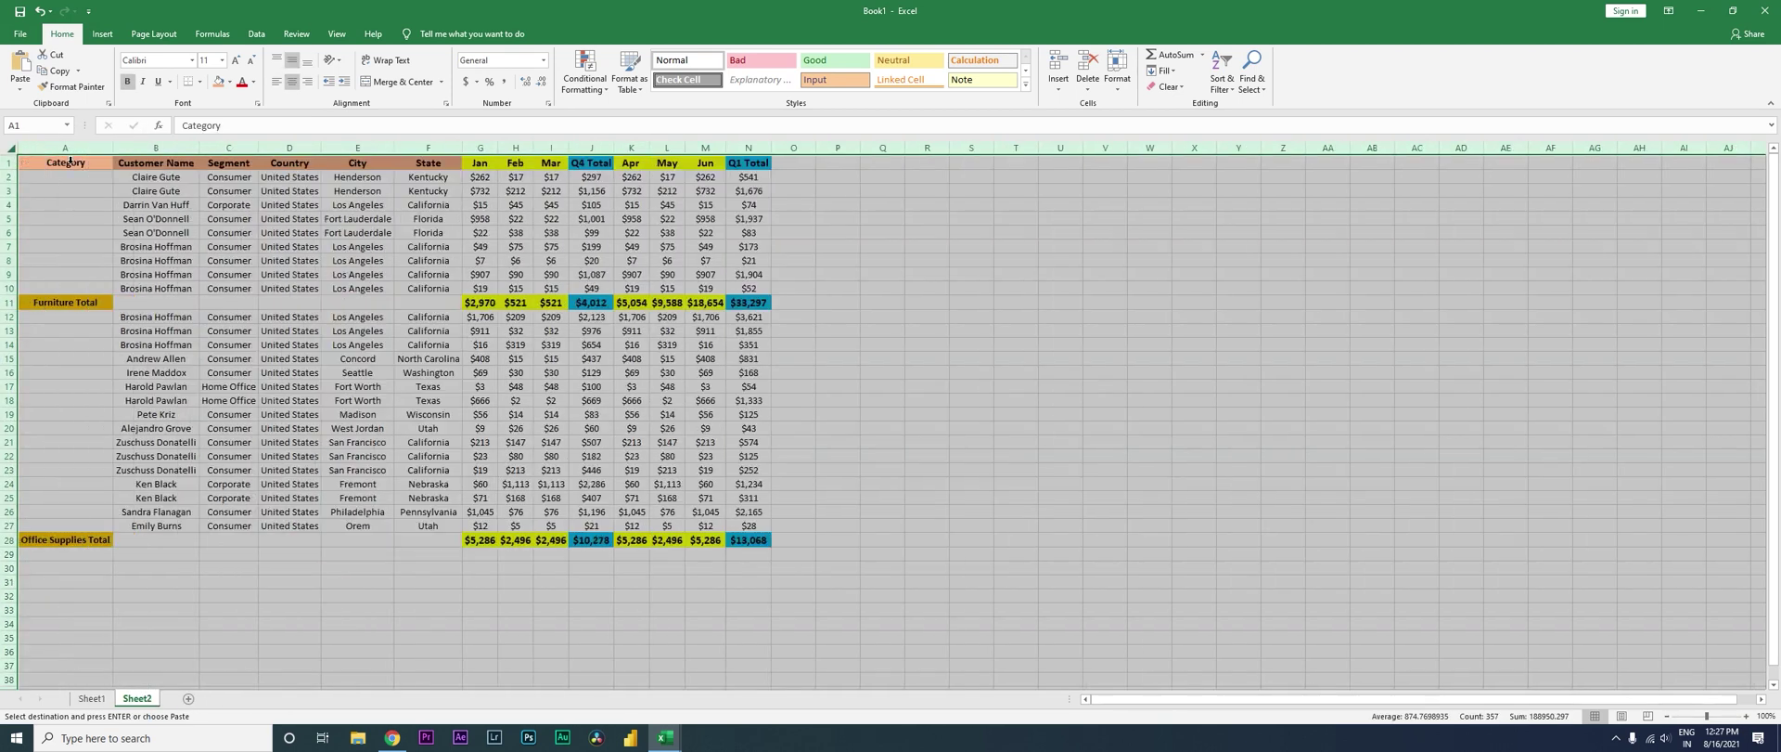
{"action": "left_click", "coordinate": [370, 236]}
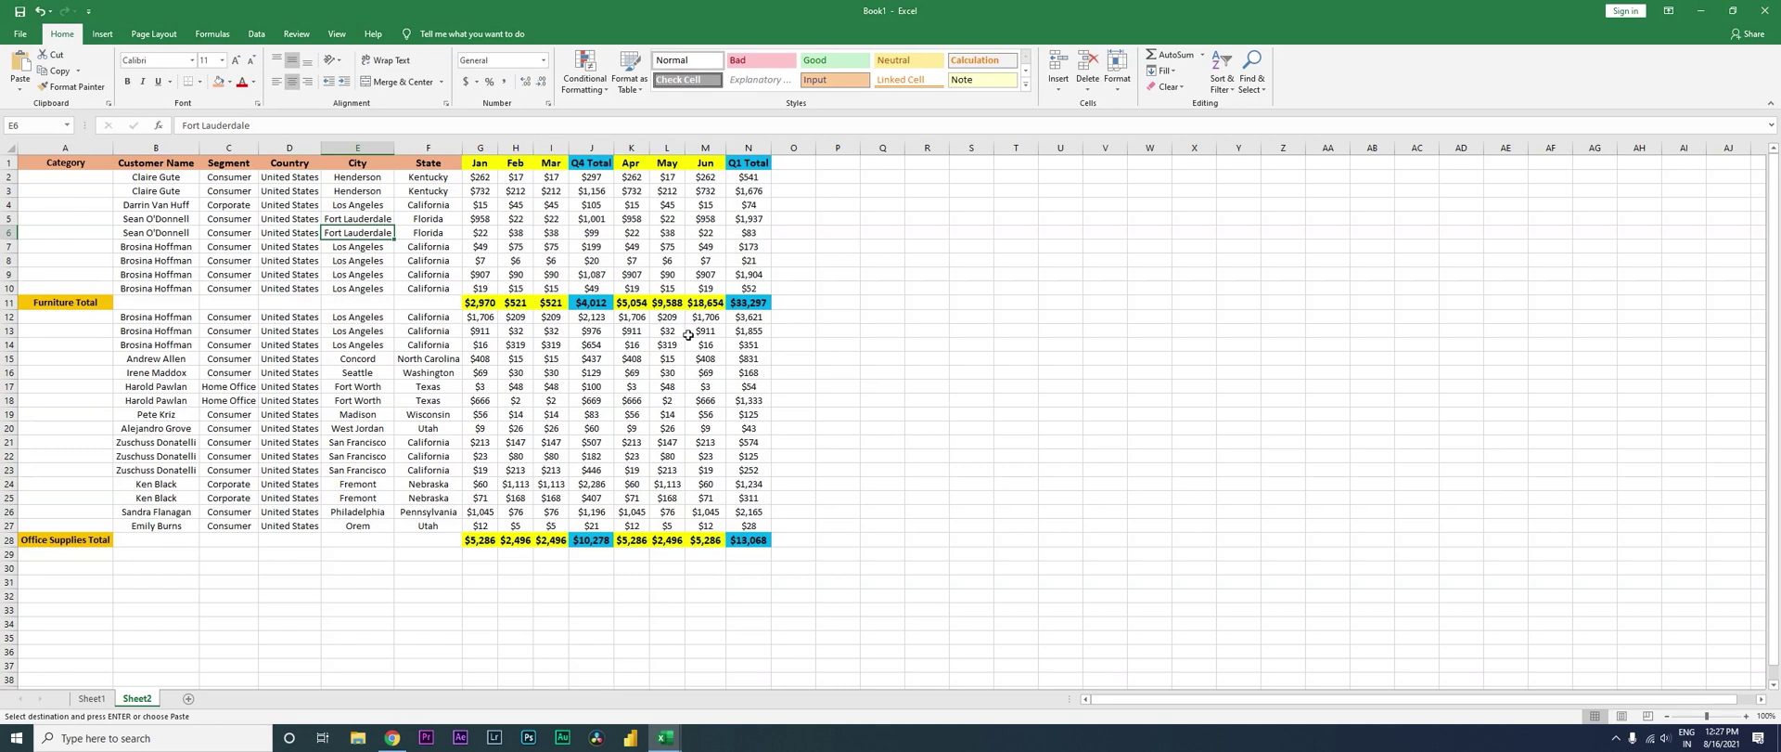
Group the Jan–Mar columns and the Apr–Jun columns via Data > Group
{"action": "left_click", "coordinate": [259, 37]}
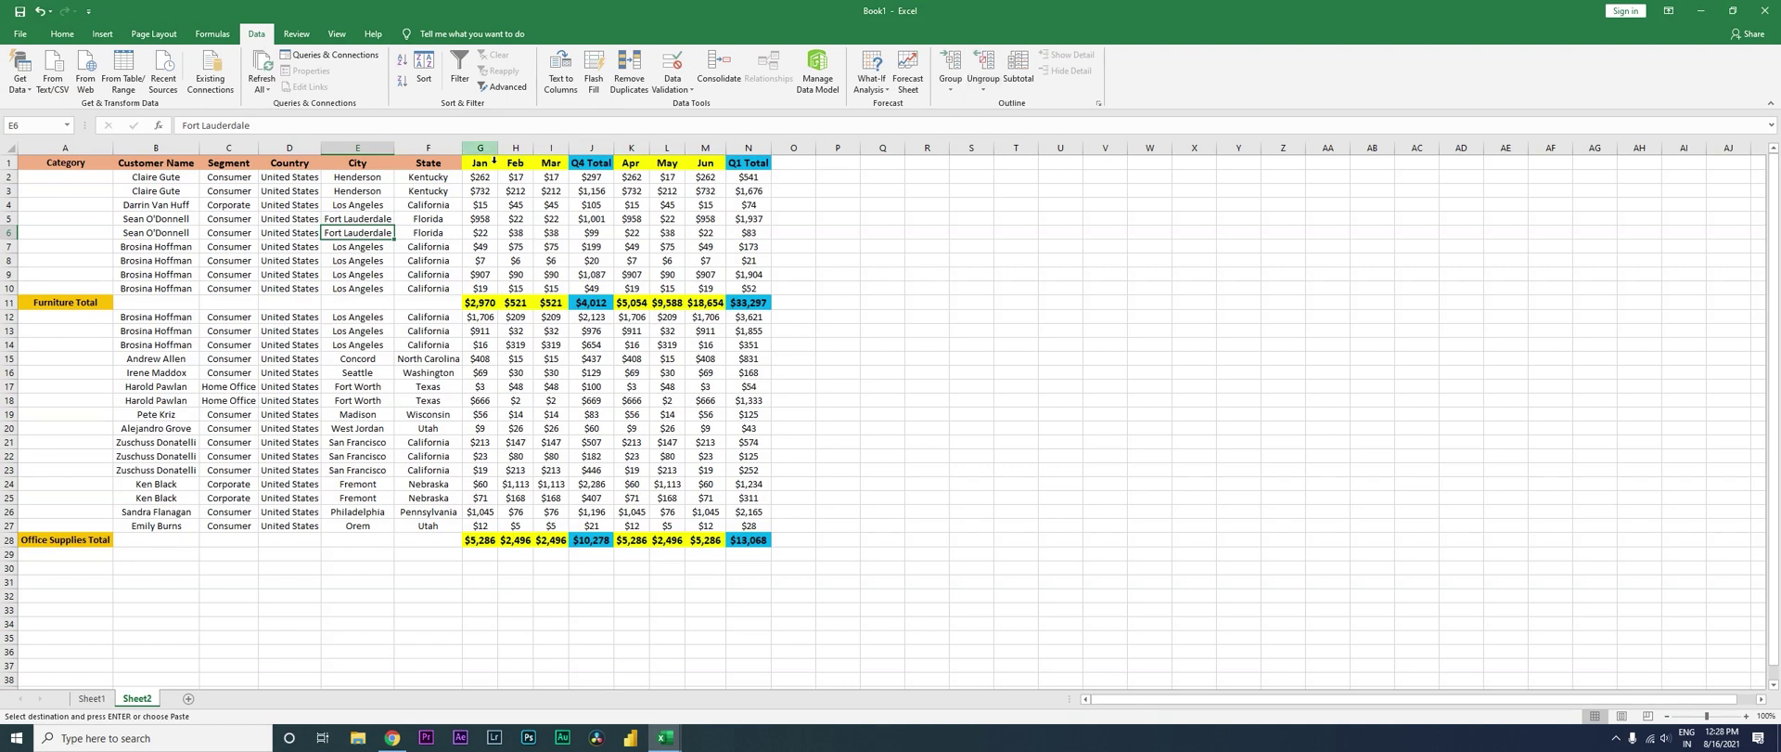
{"action": "left_click_drag", "start_coordinate": [480, 149], "coordinate": [557, 153]}
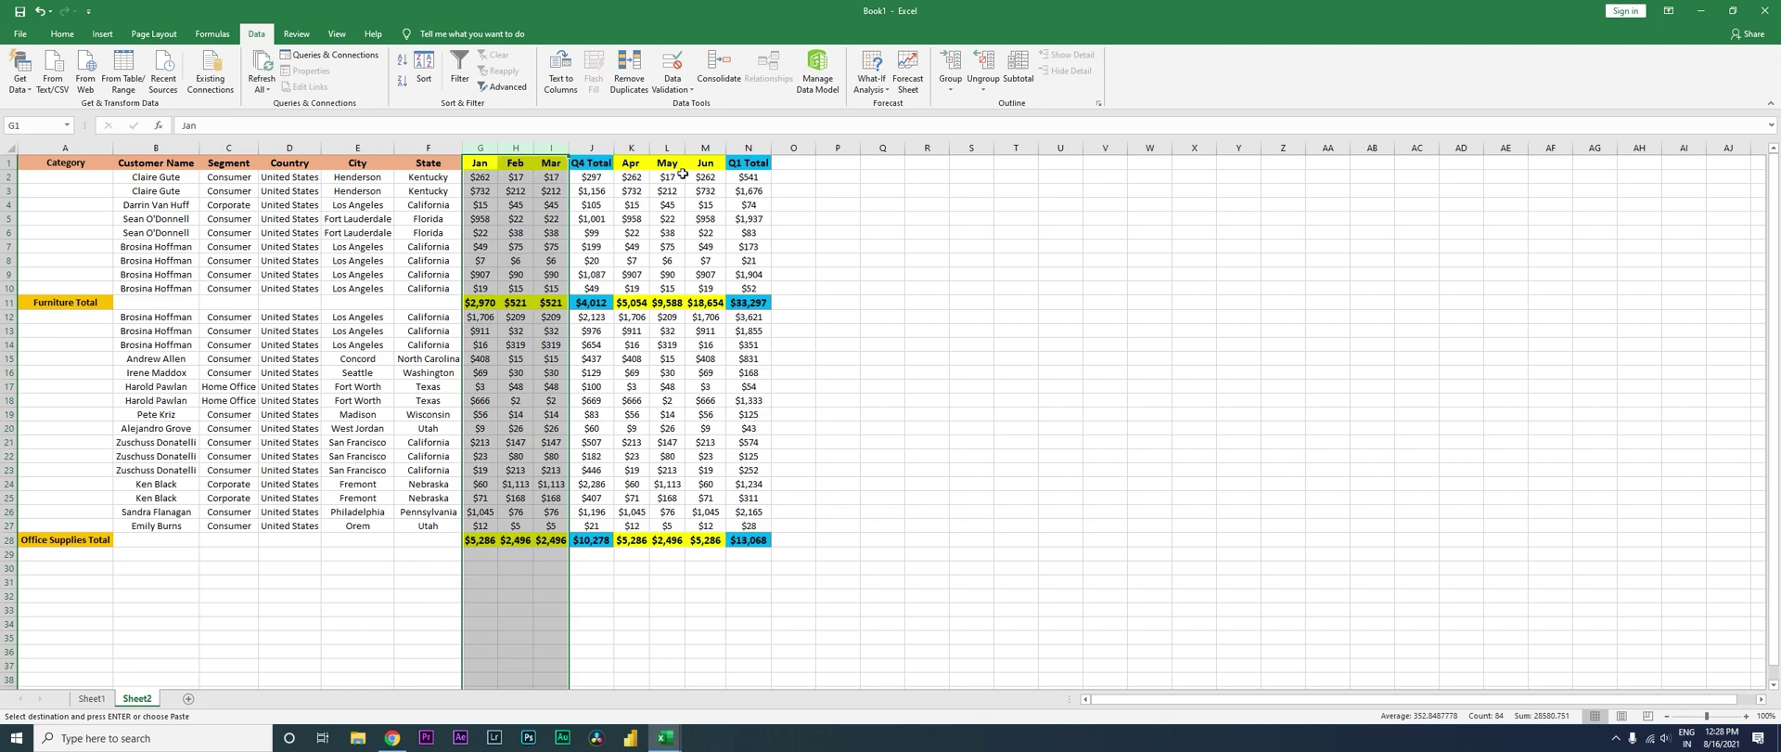
{"action": "left_click", "coordinate": [958, 94]}
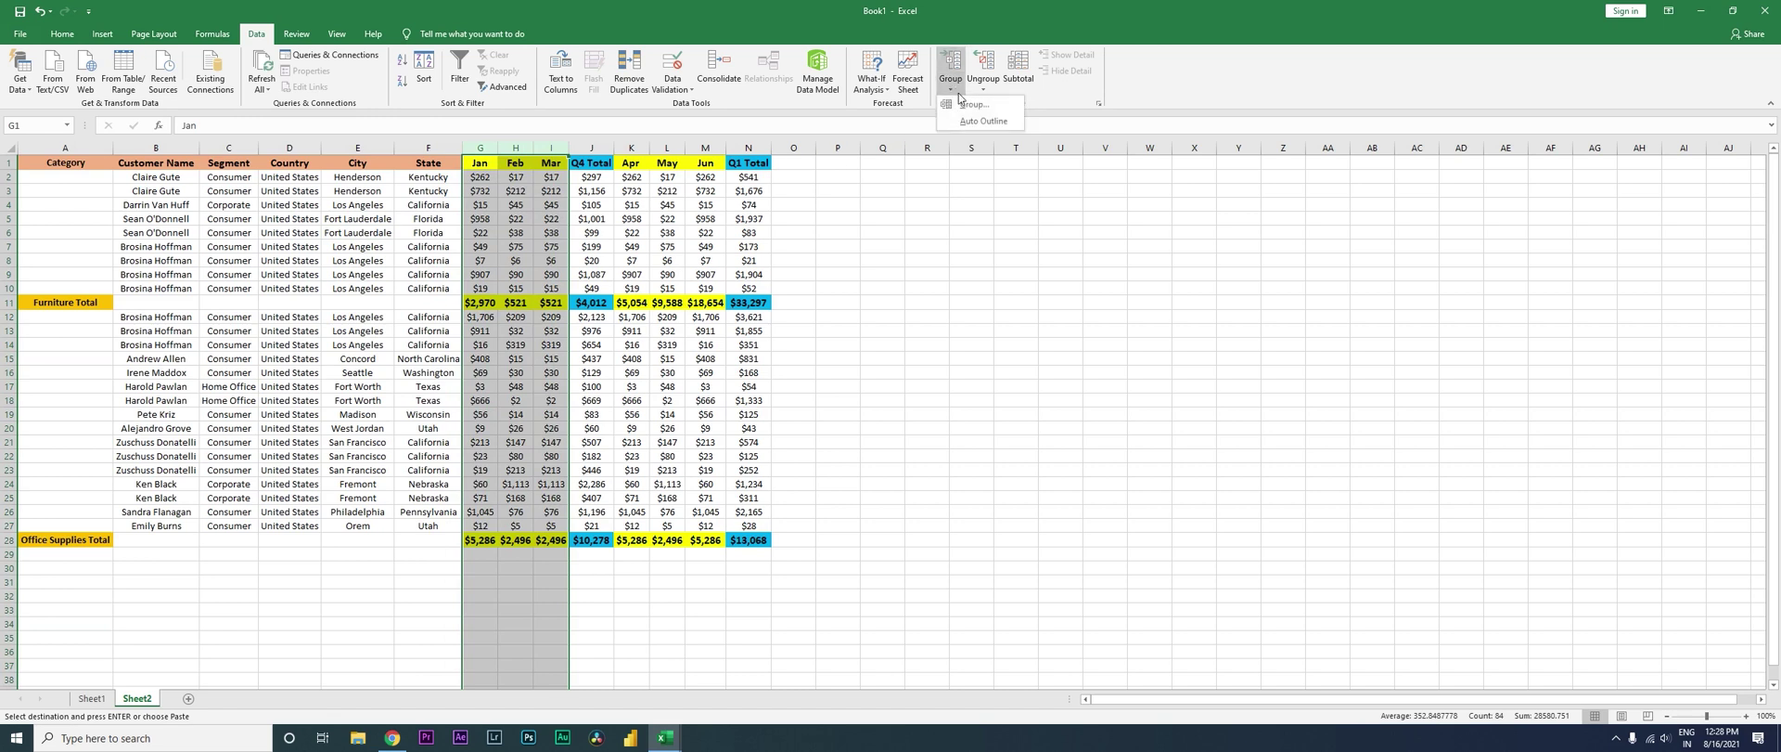
{"action": "left_click", "coordinate": [965, 104]}
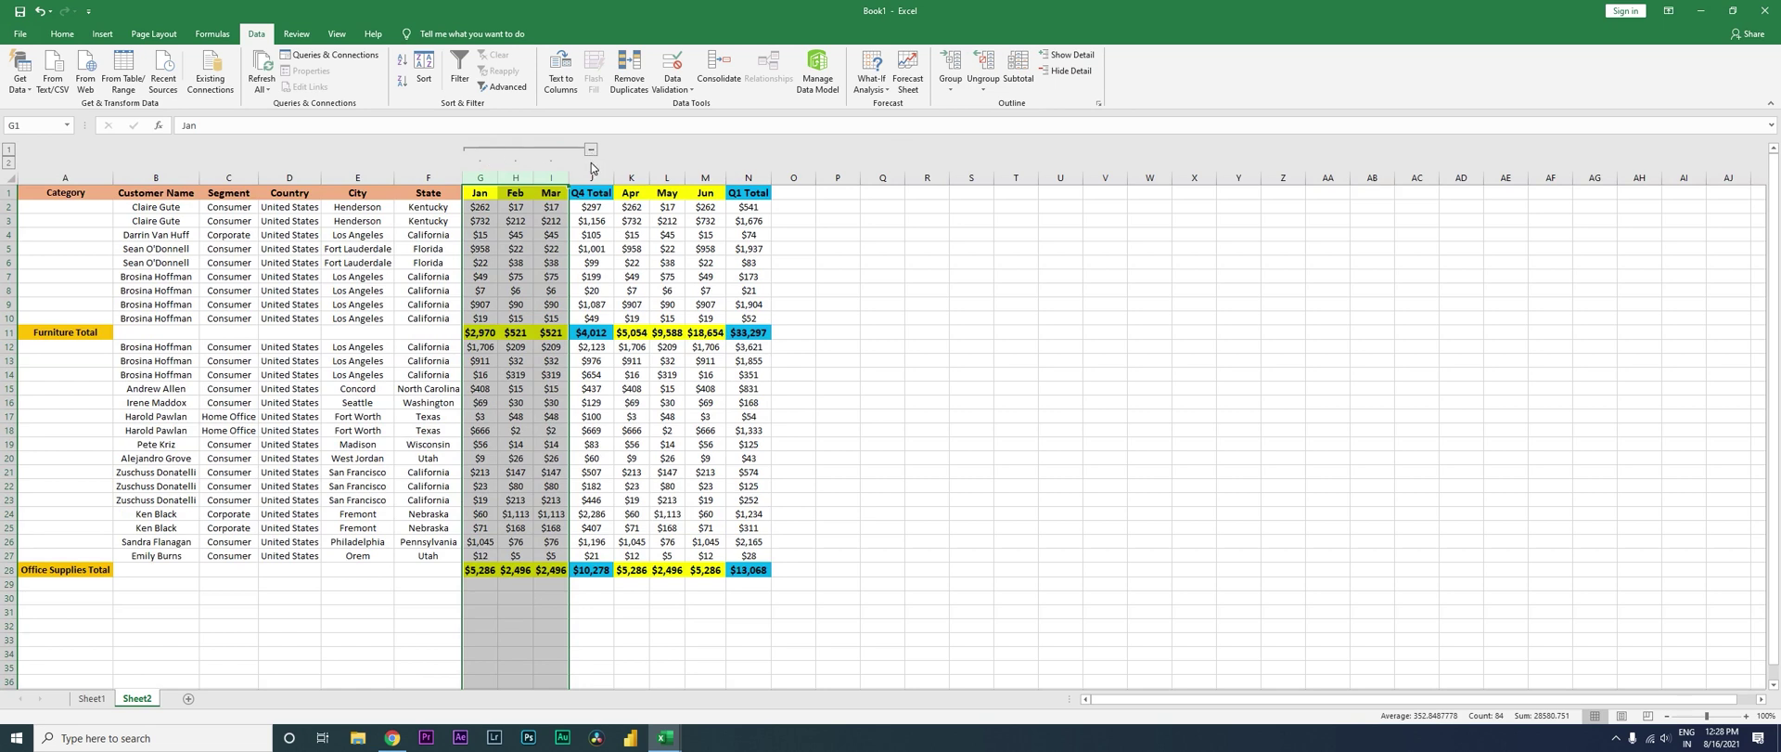
{"action": "left_click_drag", "start_coordinate": [631, 177], "coordinate": [719, 187]}
{"action": "left_click", "coordinate": [950, 83]}
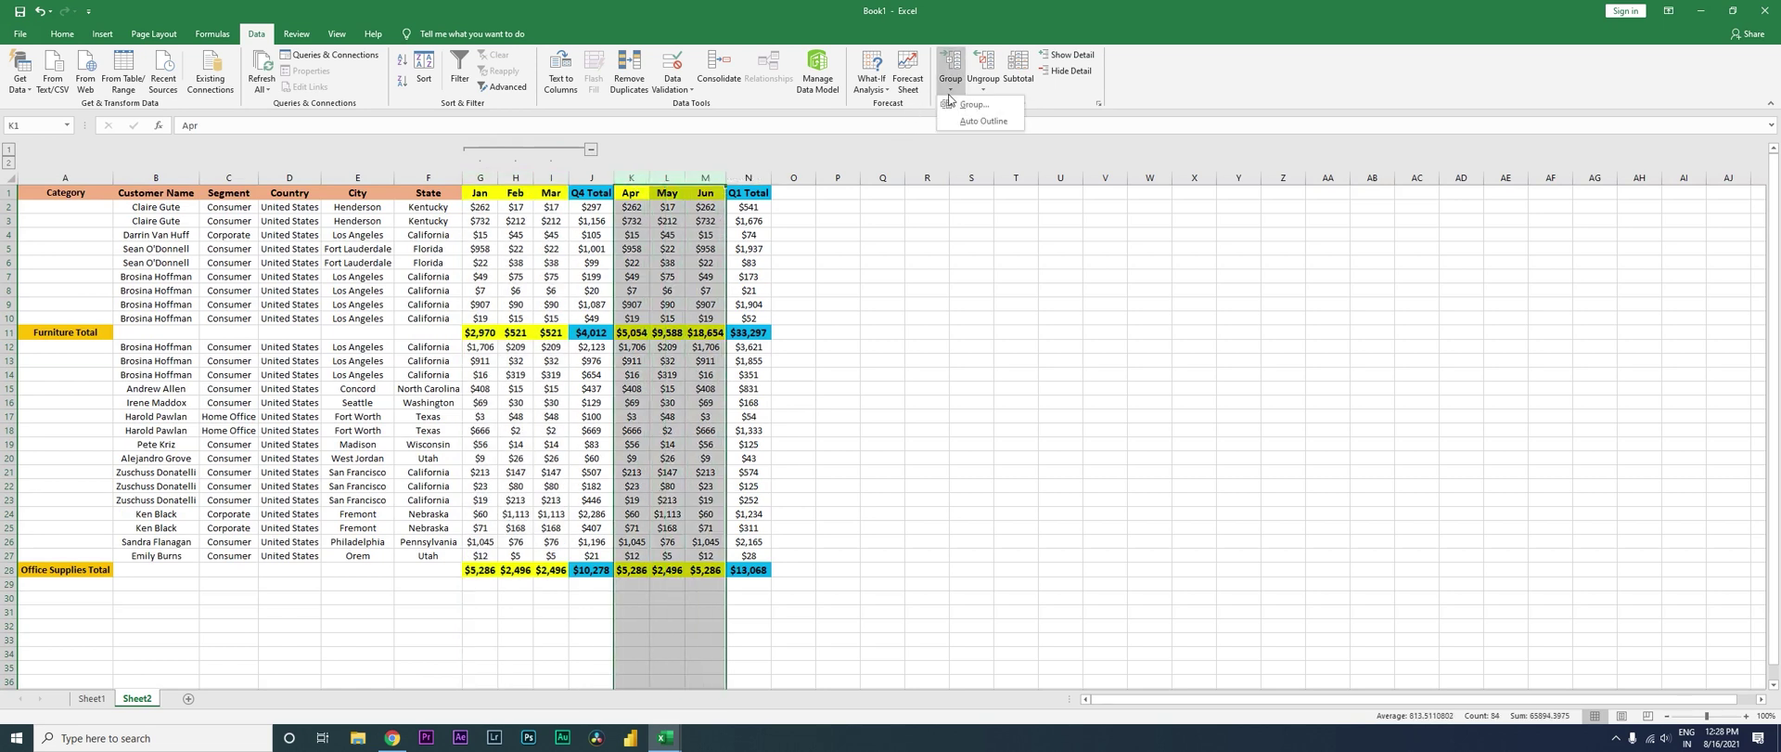
{"action": "left_click", "coordinate": [972, 105]}
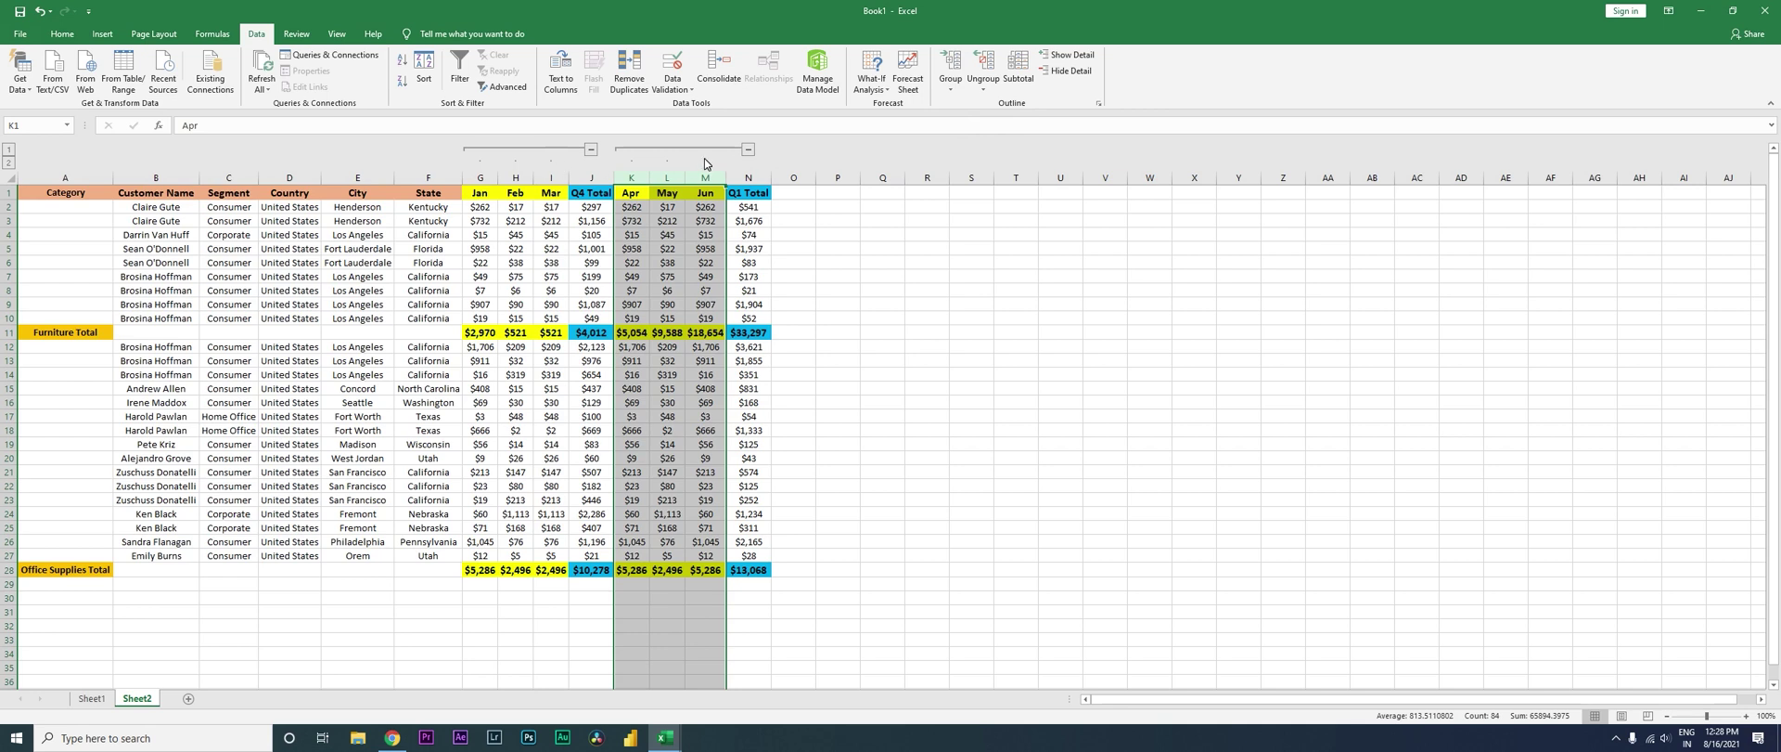
{"action": "left_click", "coordinate": [804, 225]}
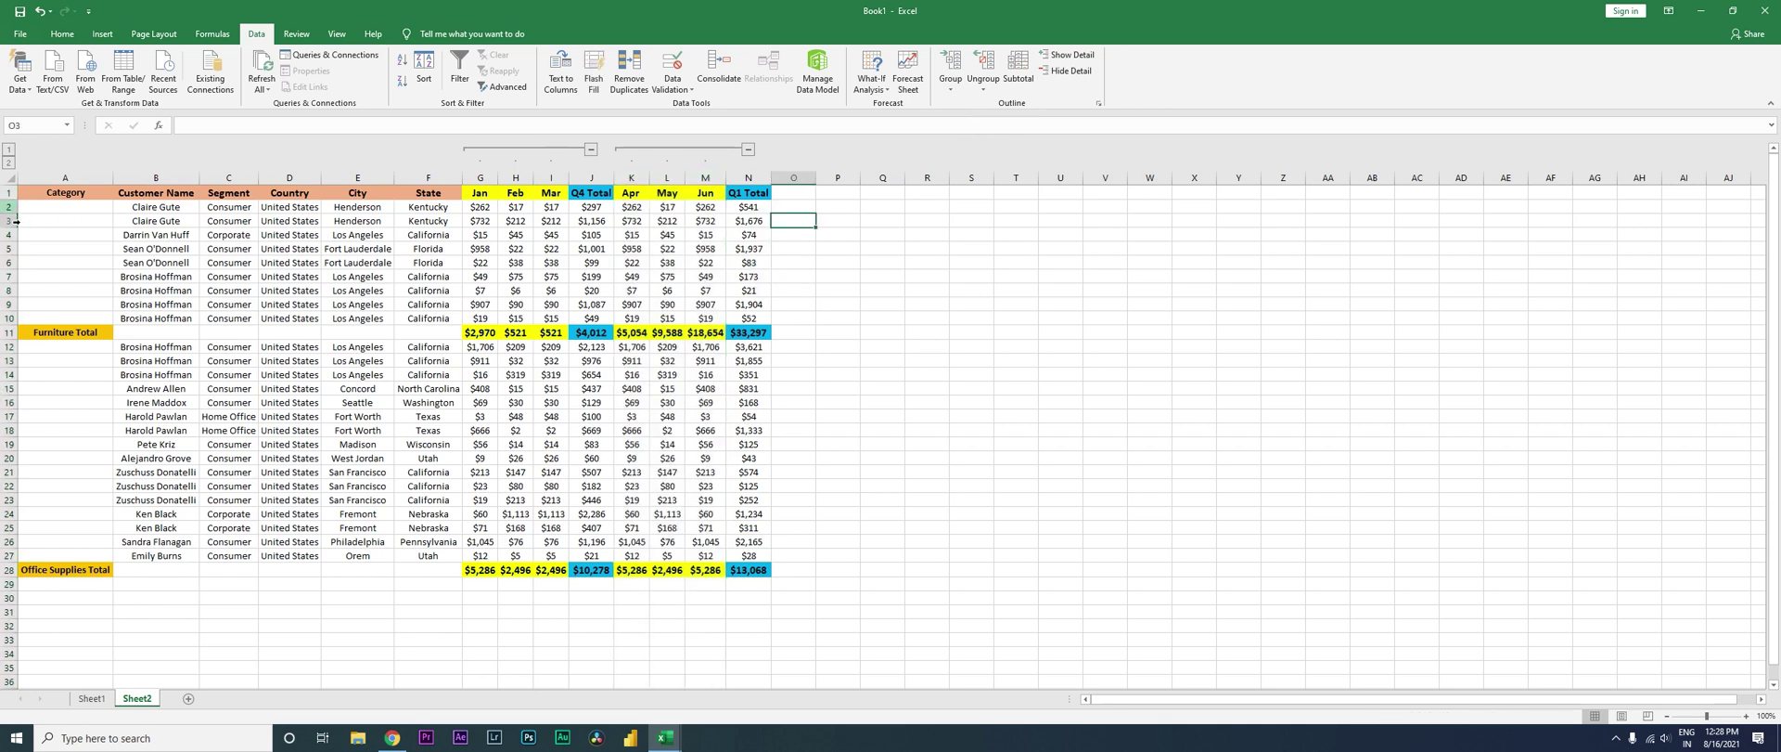
Group Furniture rows 2–10 and Office Supplies rows 12–27, then collapse the Jan–Mar columns
{"action": "left_click_drag", "start_coordinate": [9, 206], "coordinate": [11, 322]}
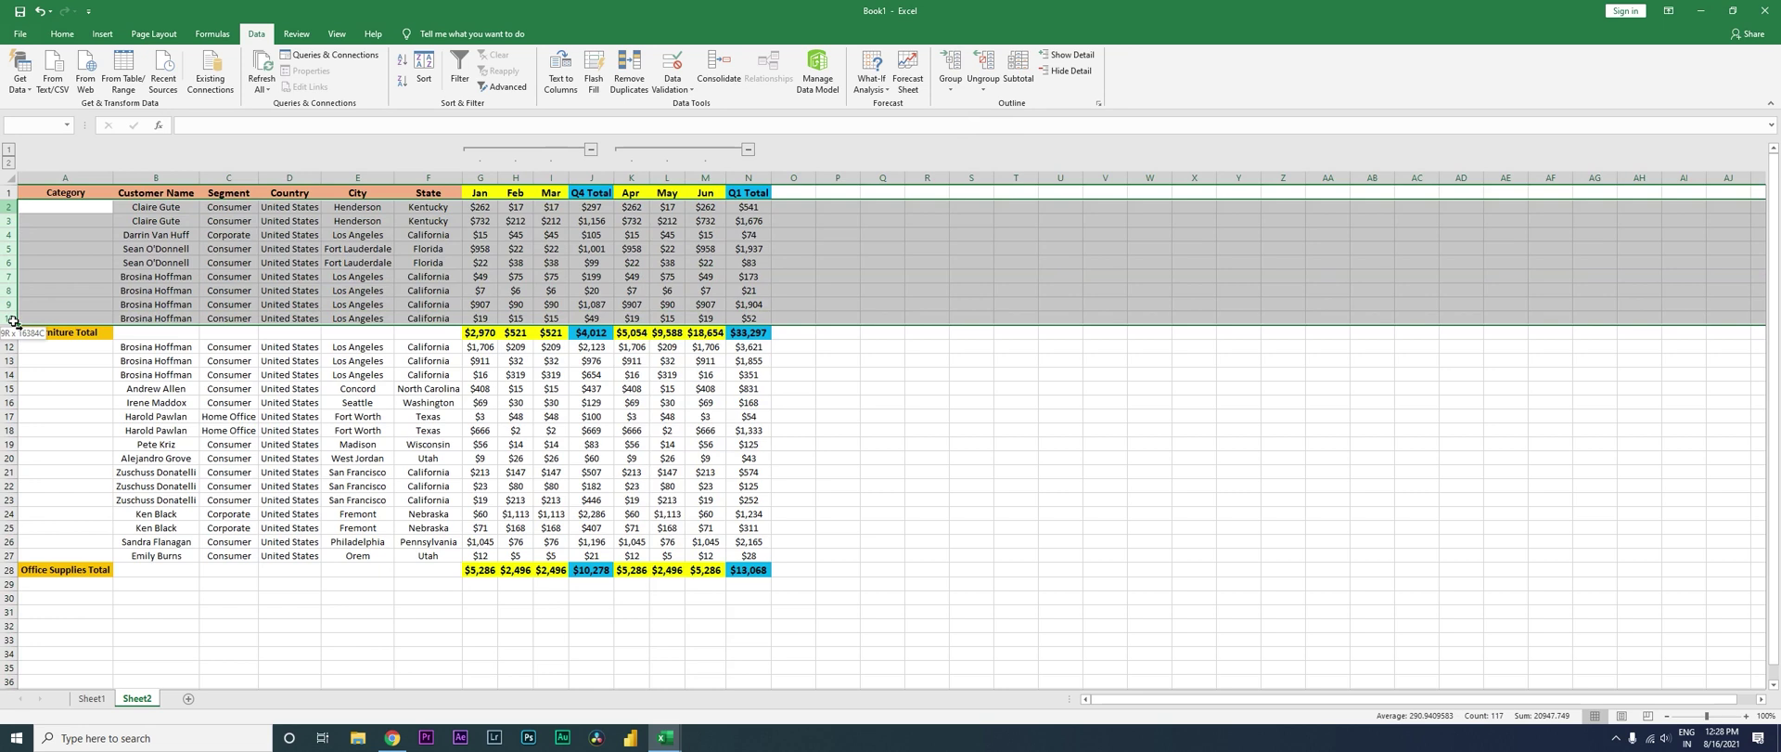
{"action": "left_click", "coordinate": [951, 84]}
{"action": "left_click", "coordinate": [972, 104]}
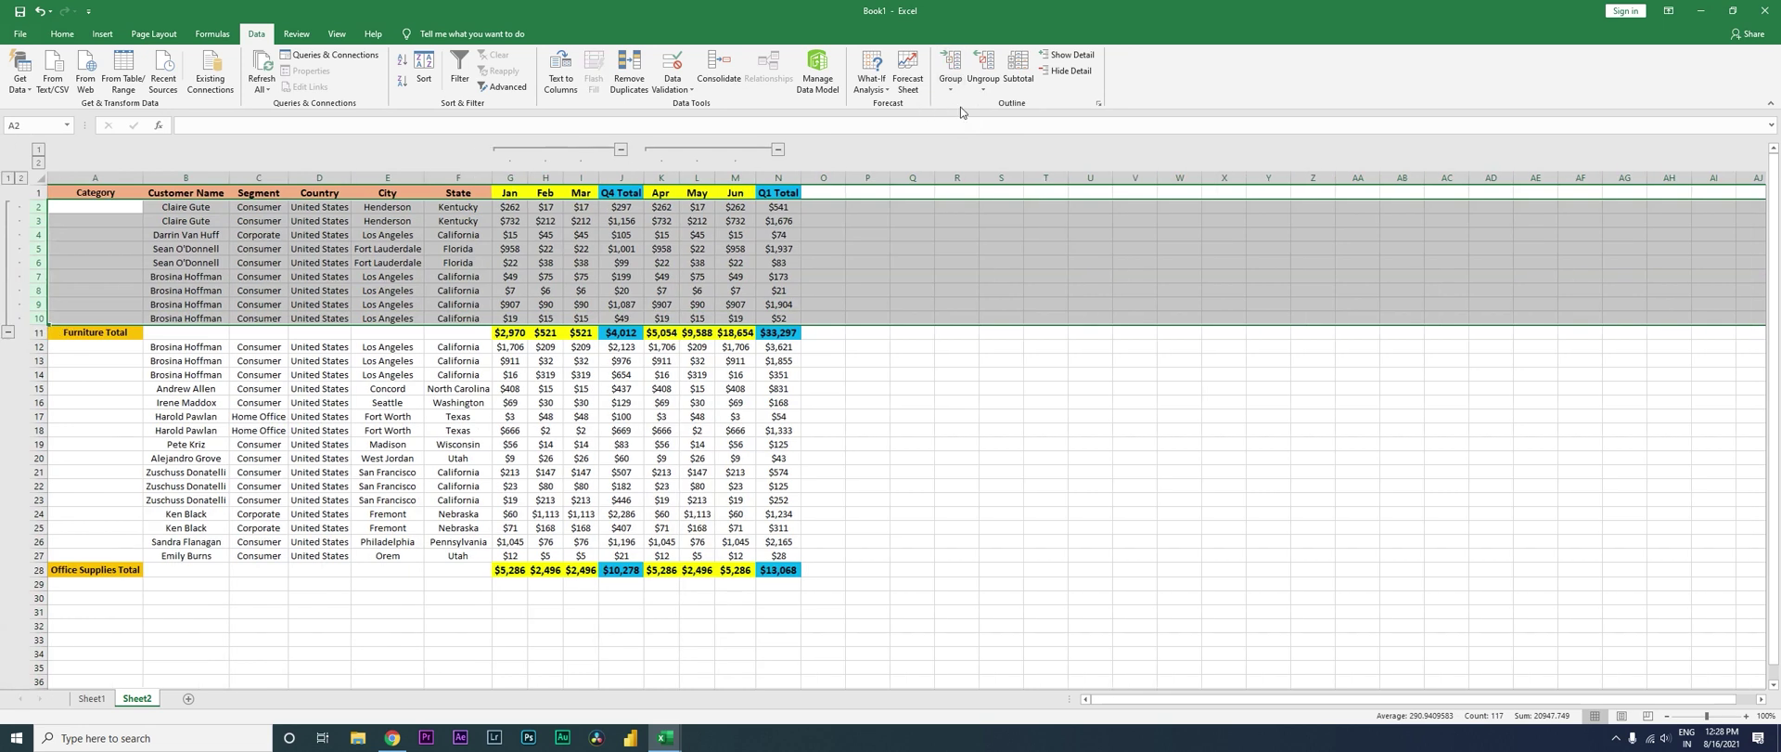
{"action": "left_click_drag", "start_coordinate": [35, 354], "coordinate": [35, 555]}
{"action": "left_click", "coordinate": [951, 82]}
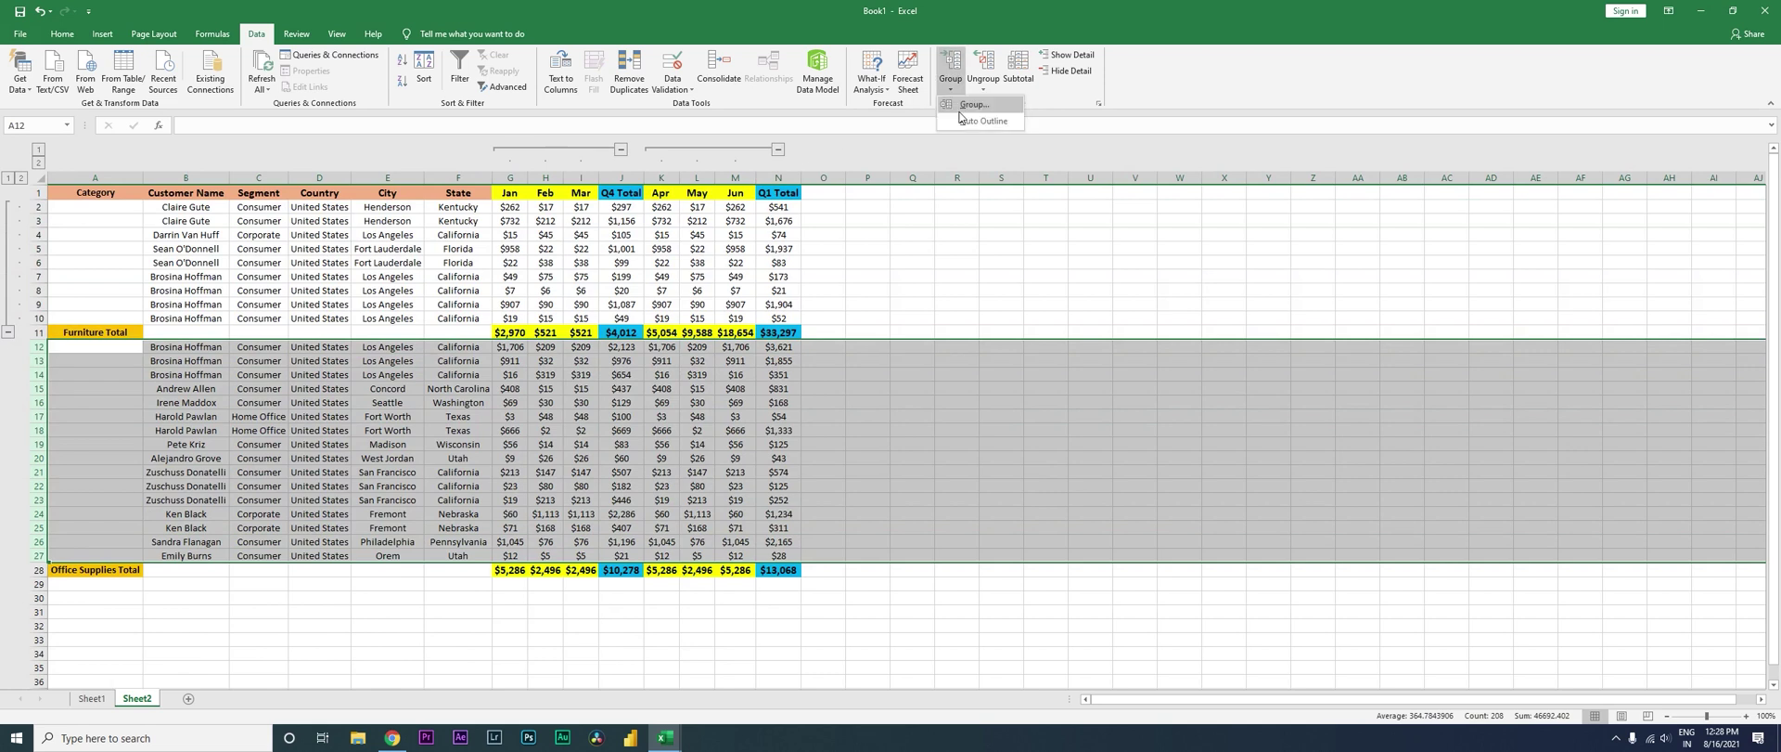
{"action": "left_click", "coordinate": [963, 114]}
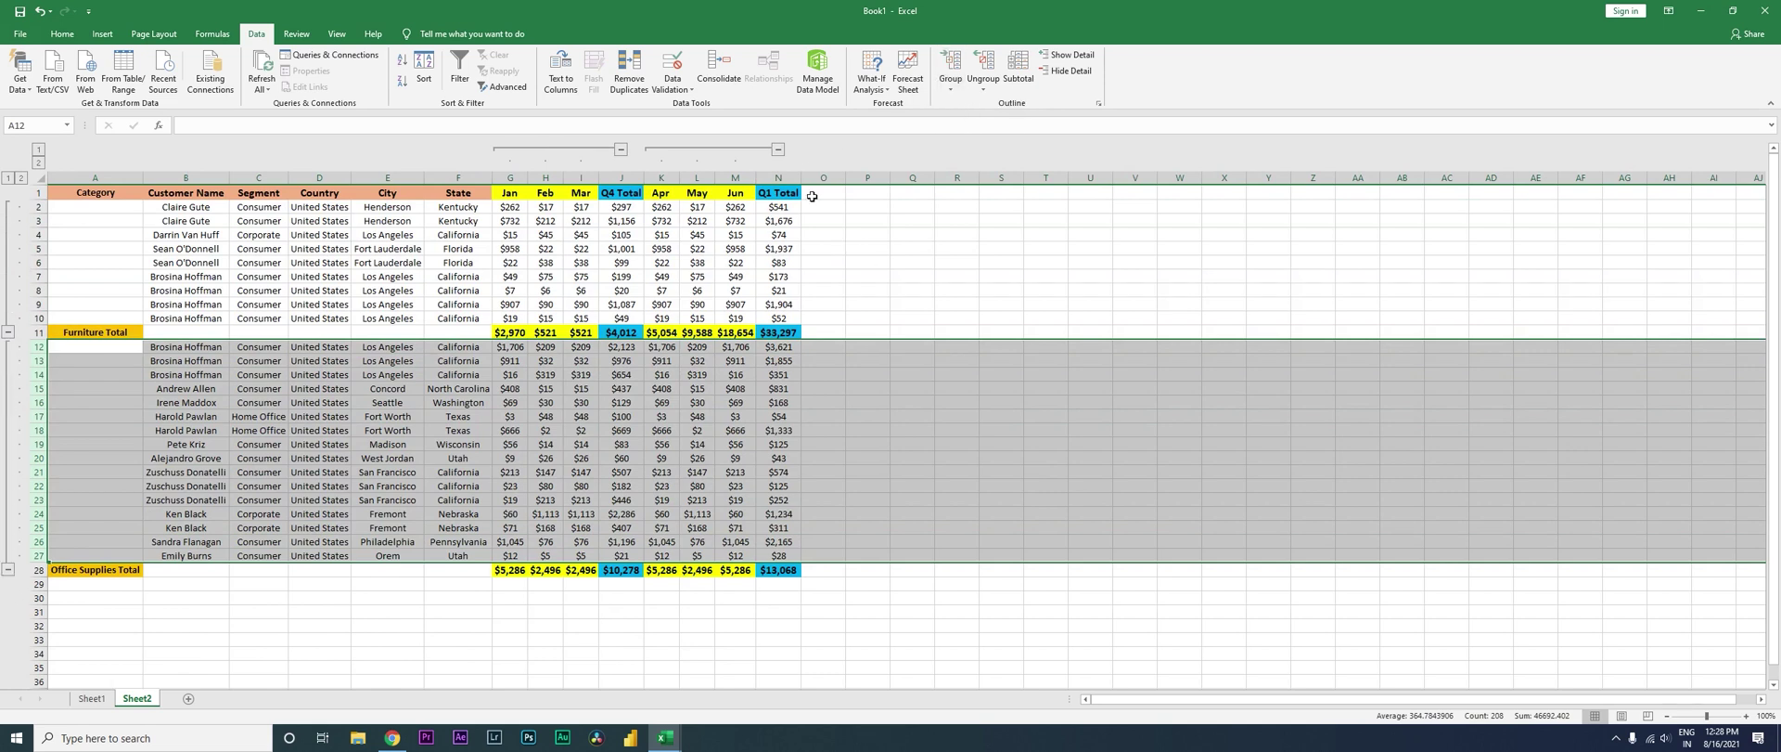
{"action": "left_click", "coordinate": [928, 276]}
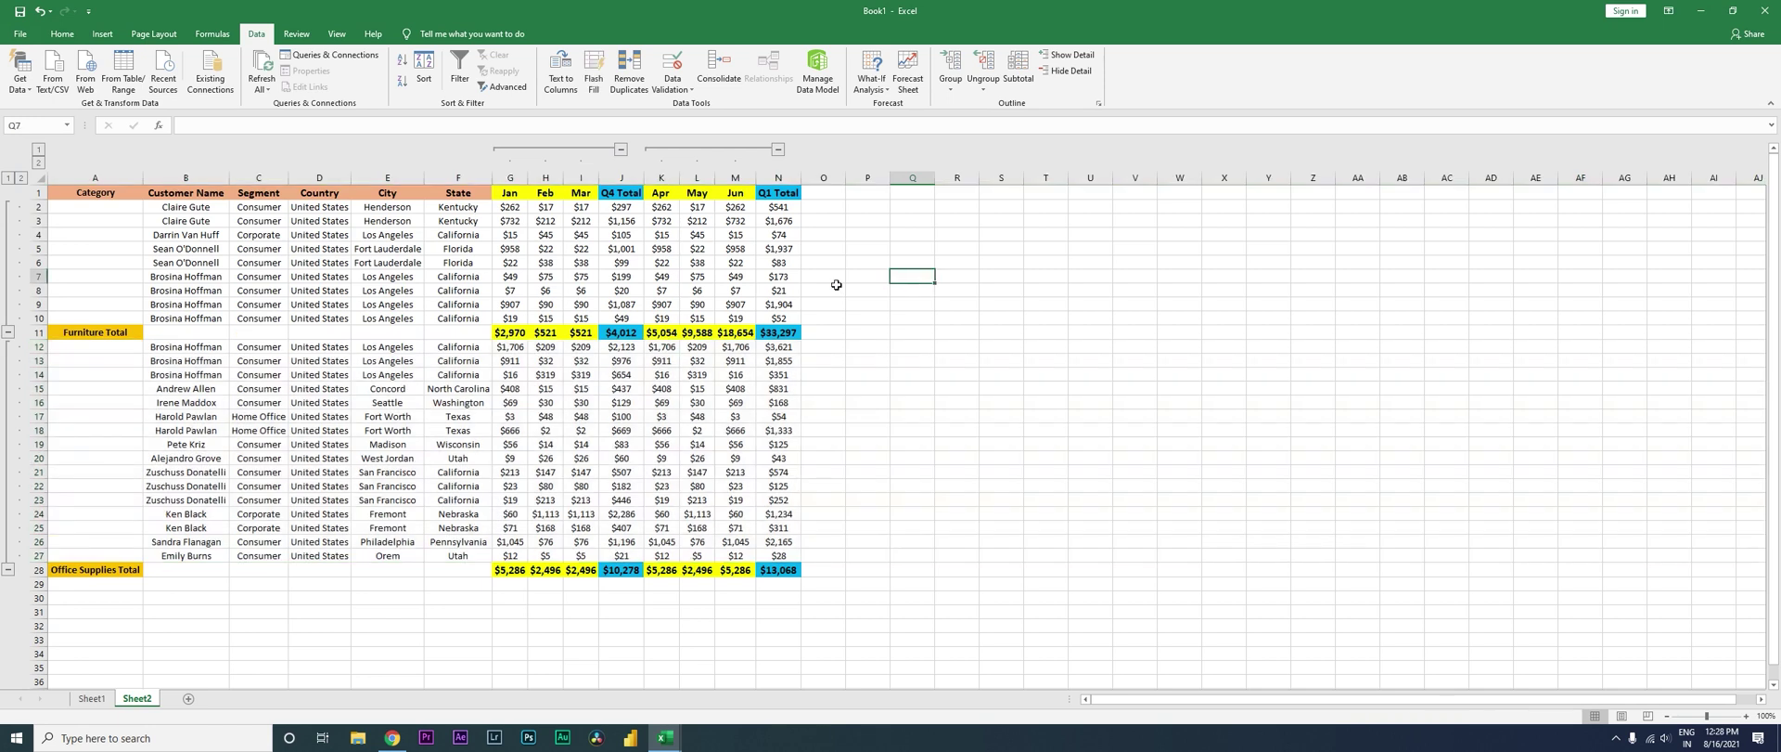
{"action": "left_click", "coordinate": [622, 151]}
Collapse Apr–Jun and both category row groups, then re-expand Office Supplies rows and Jan–Mar
{"action": "left_click", "coordinate": [672, 150]}
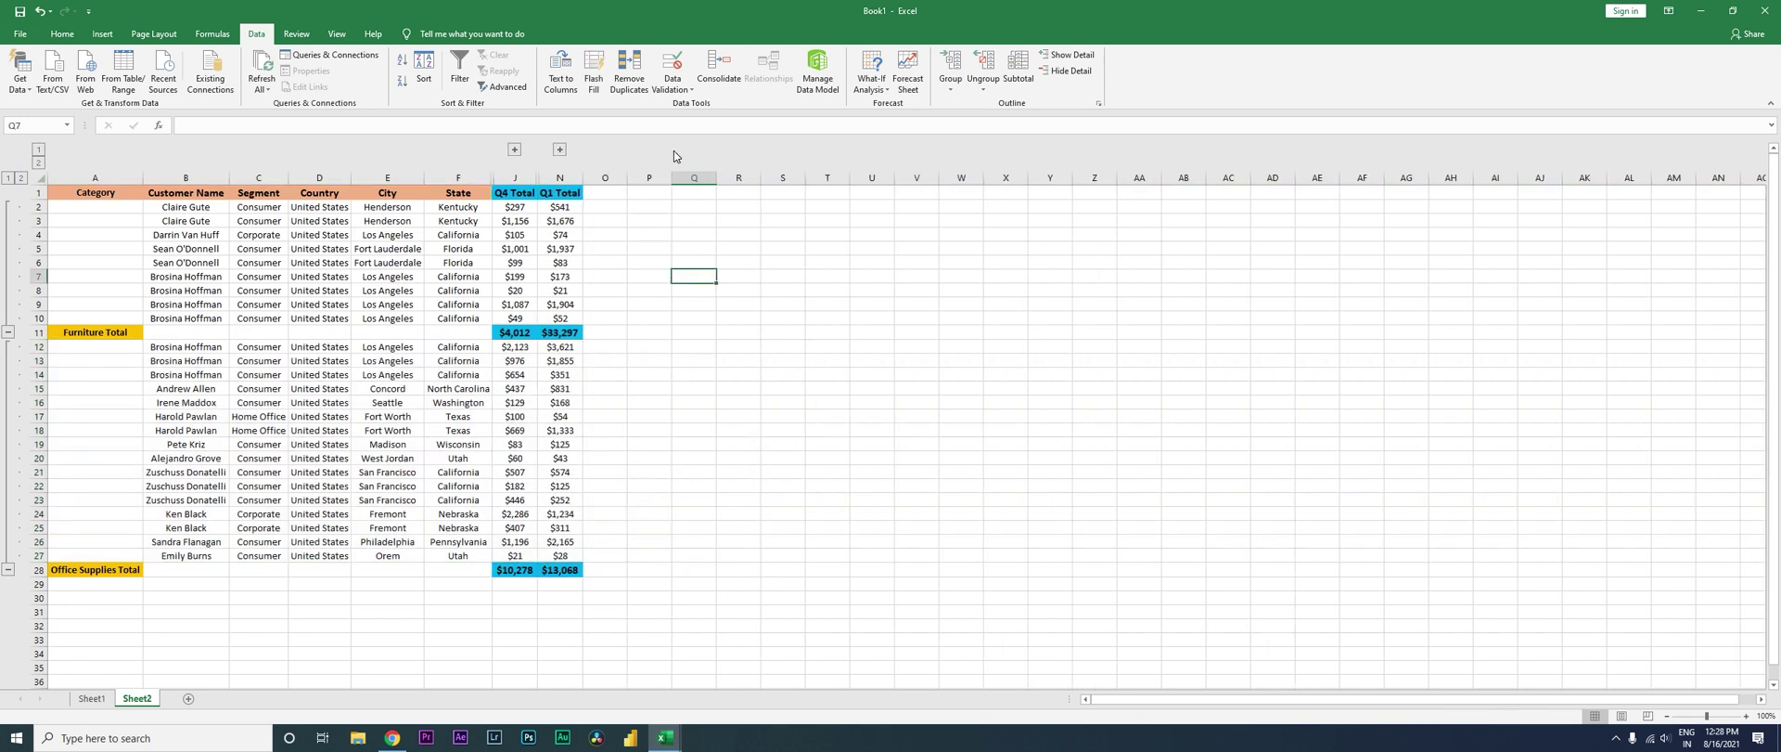
{"action": "left_click", "coordinate": [8, 333]}
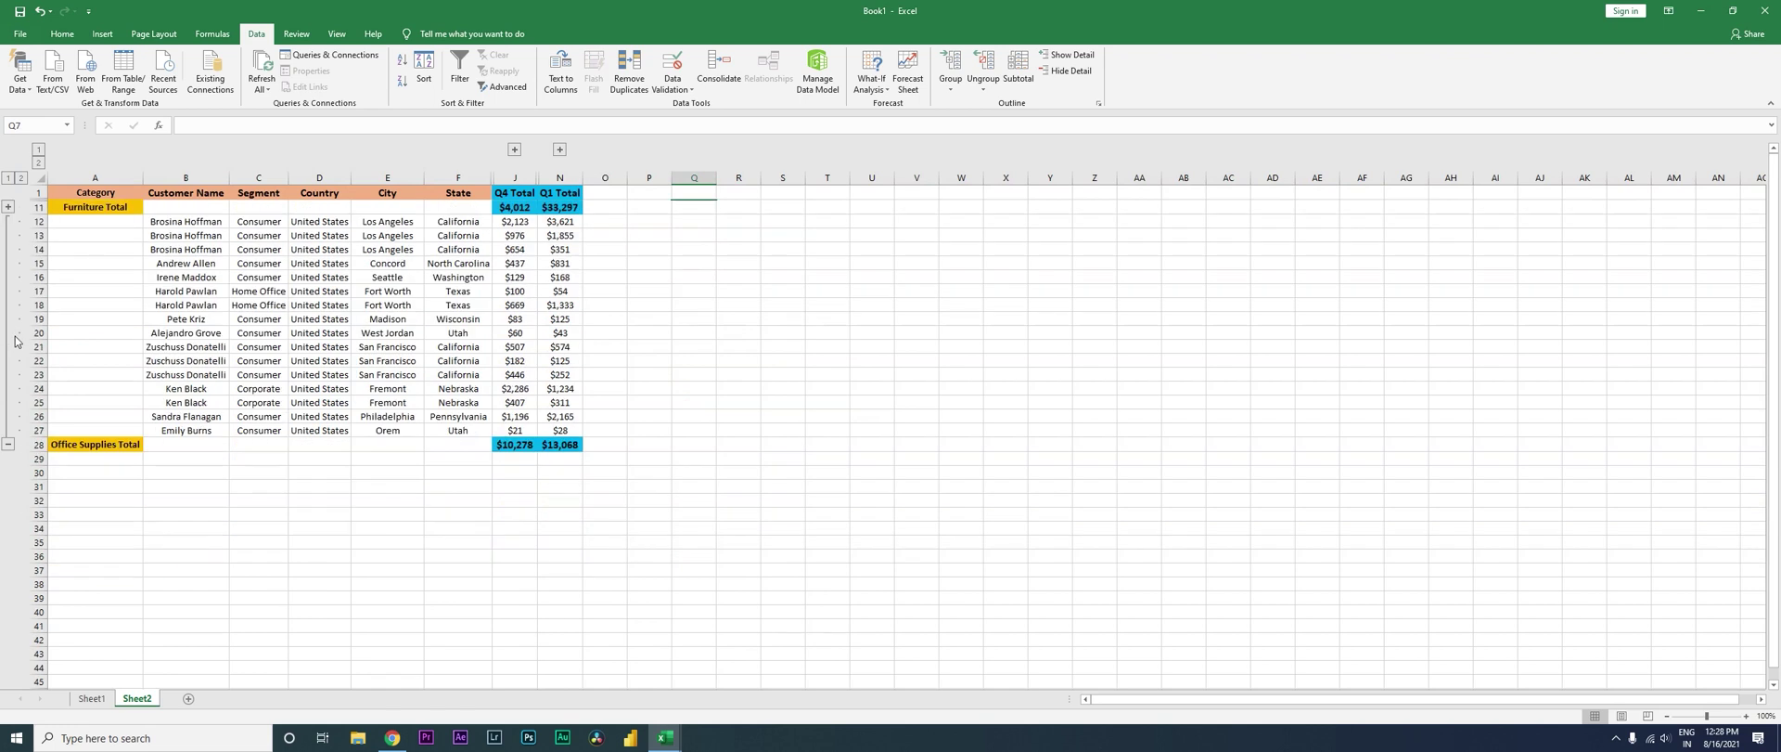
{"action": "left_click", "coordinate": [10, 442]}
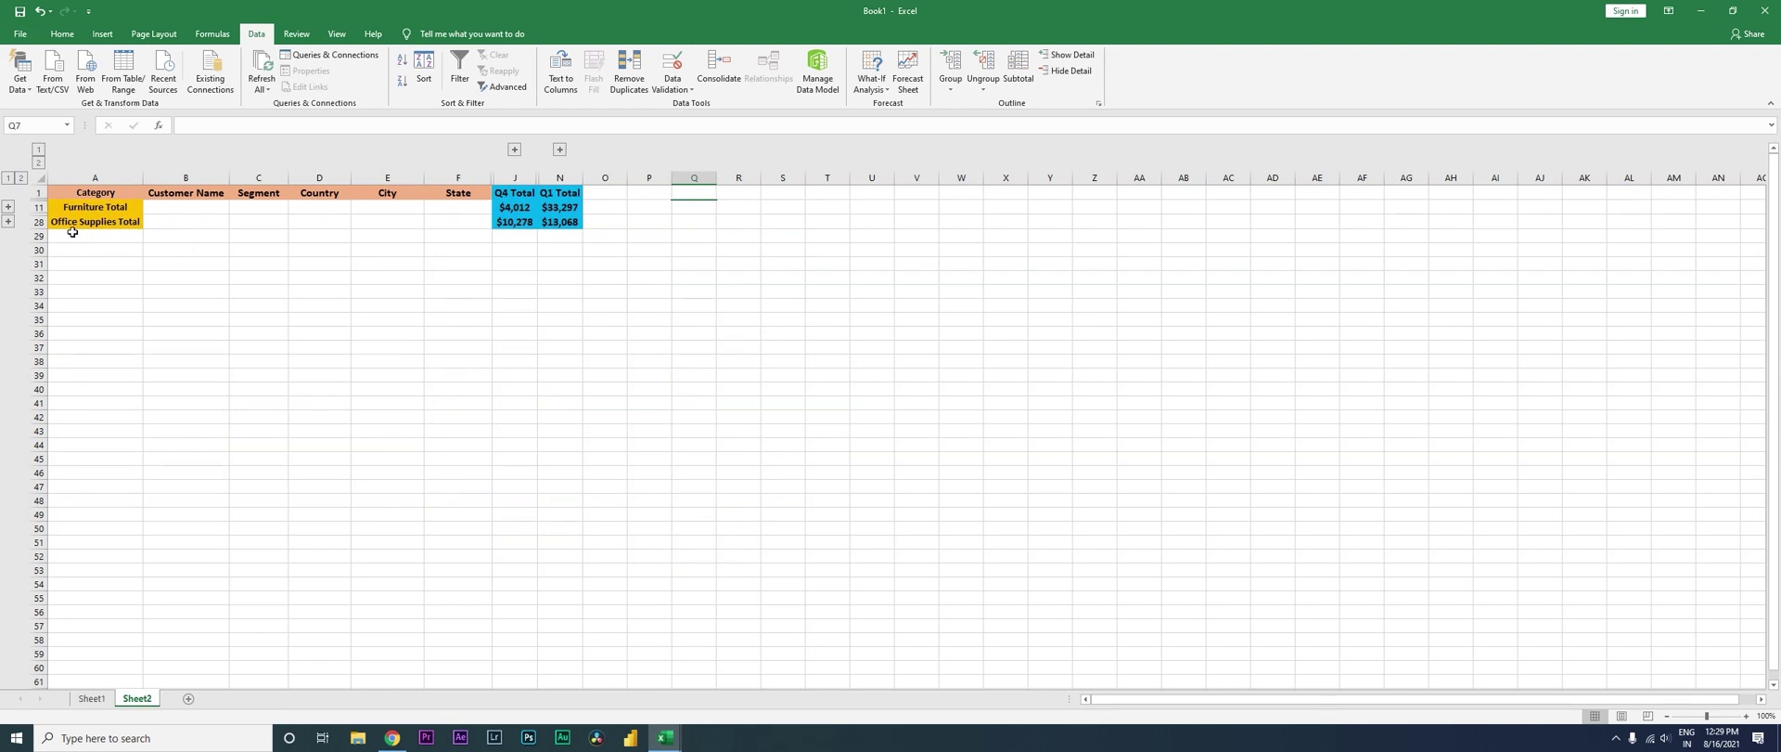
{"action": "left_click", "coordinate": [9, 223]}
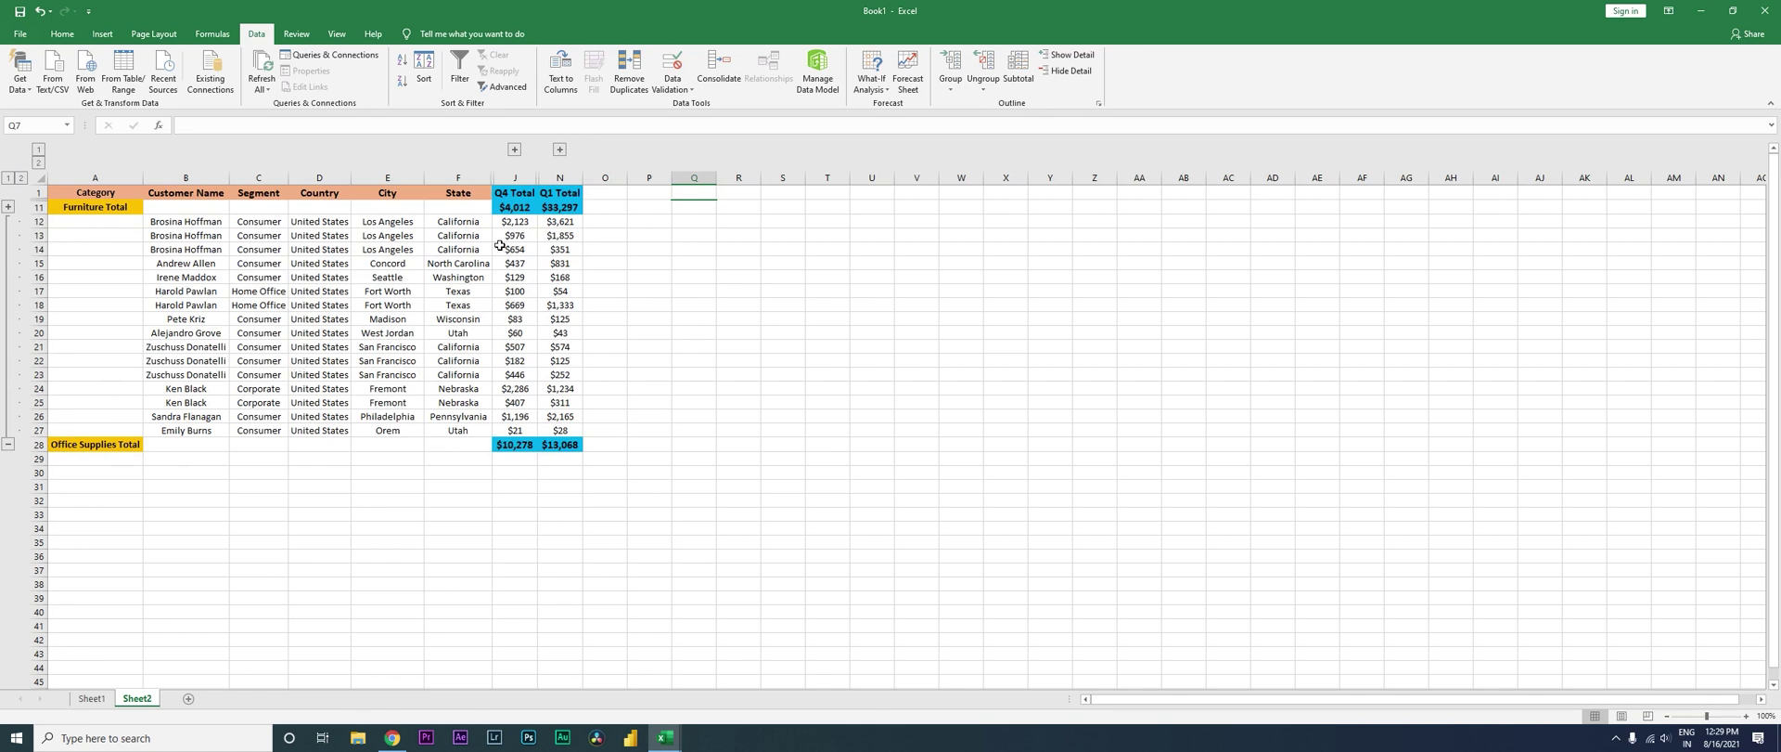
{"action": "left_click", "coordinate": [515, 149]}
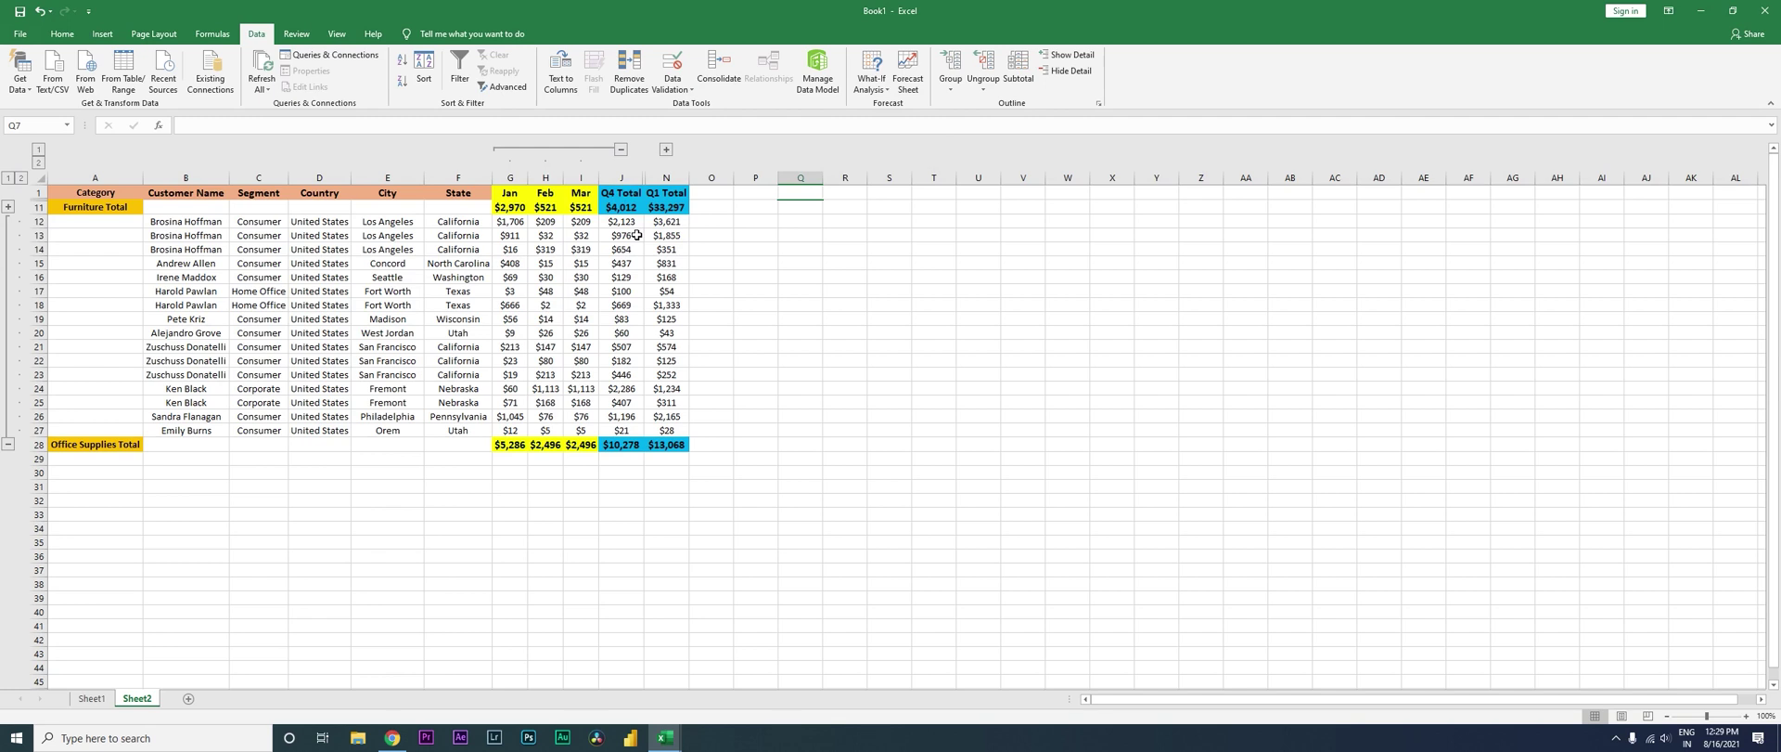
Ungroup the Jan–Mar columns G:I and select cell N12
{"action": "left_click_drag", "start_coordinate": [510, 178], "coordinate": [592, 184]}
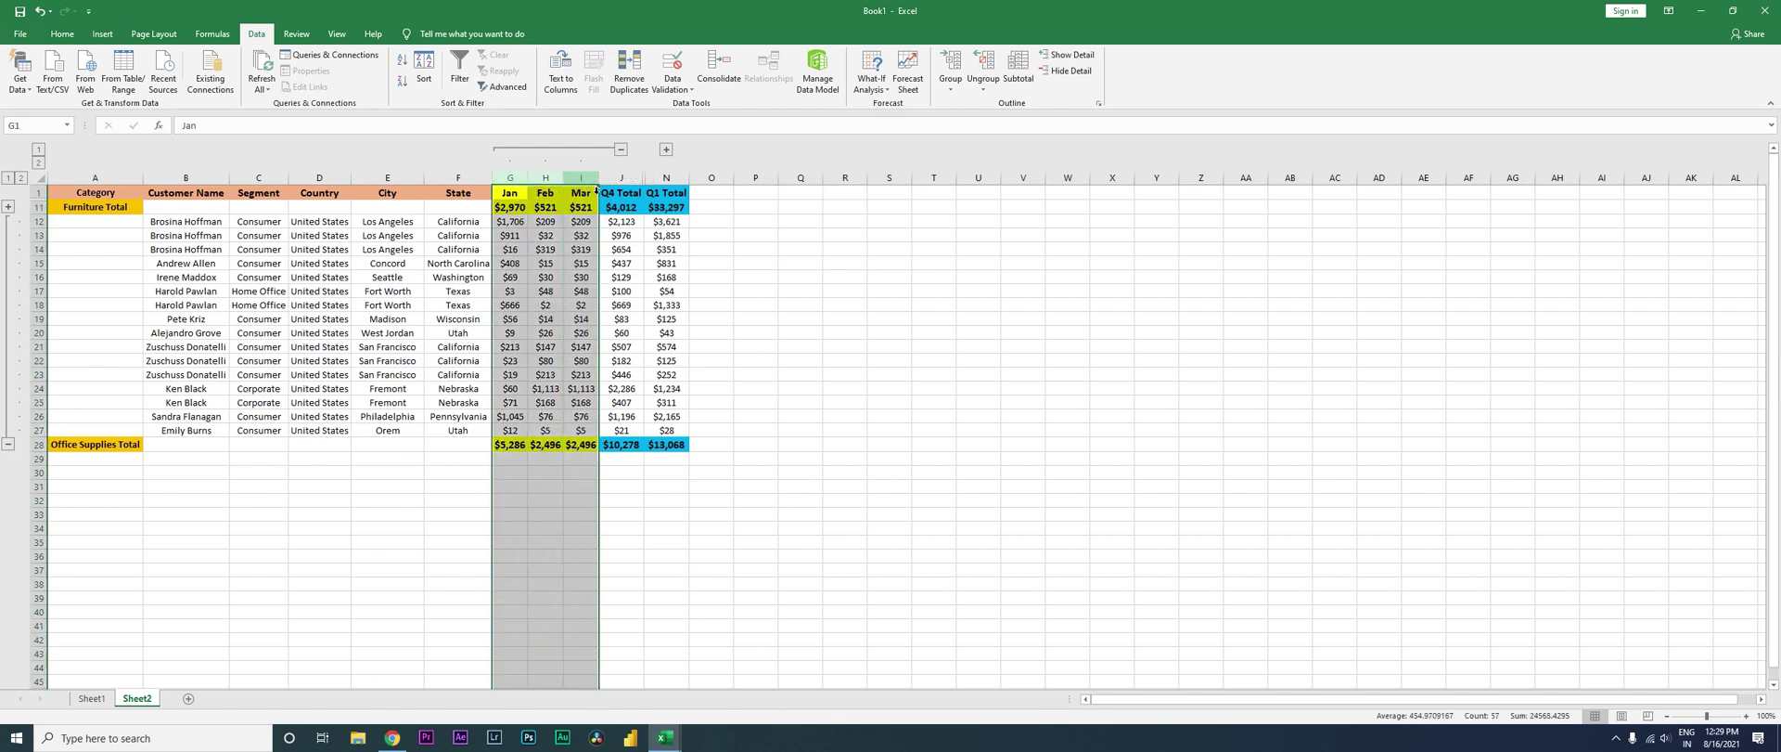
{"action": "left_click", "coordinate": [983, 93]}
{"action": "left_click", "coordinate": [996, 105]}
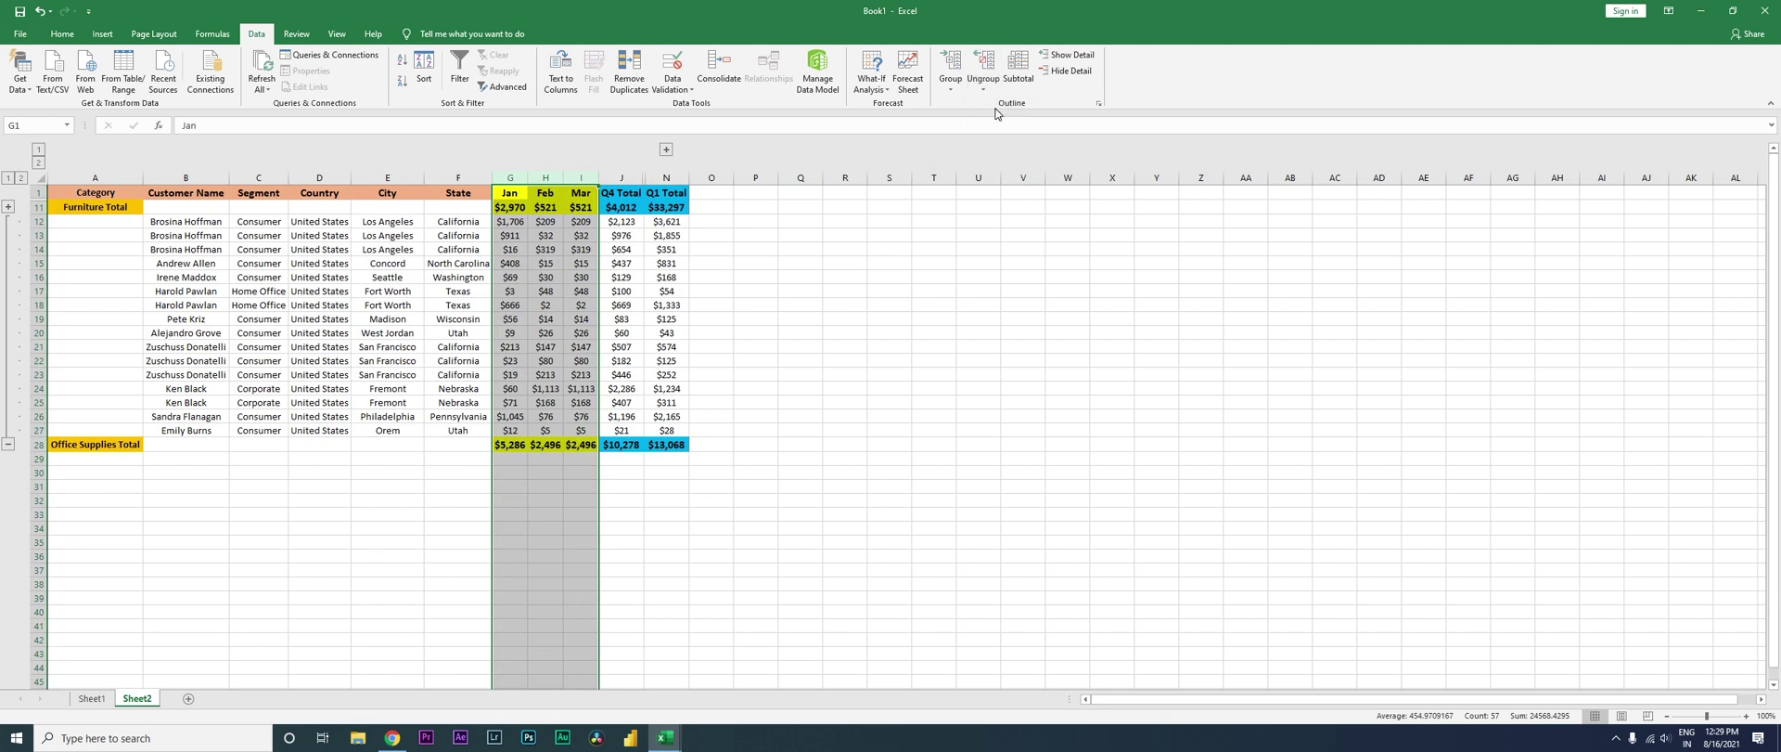
{"action": "left_click", "coordinate": [654, 222]}
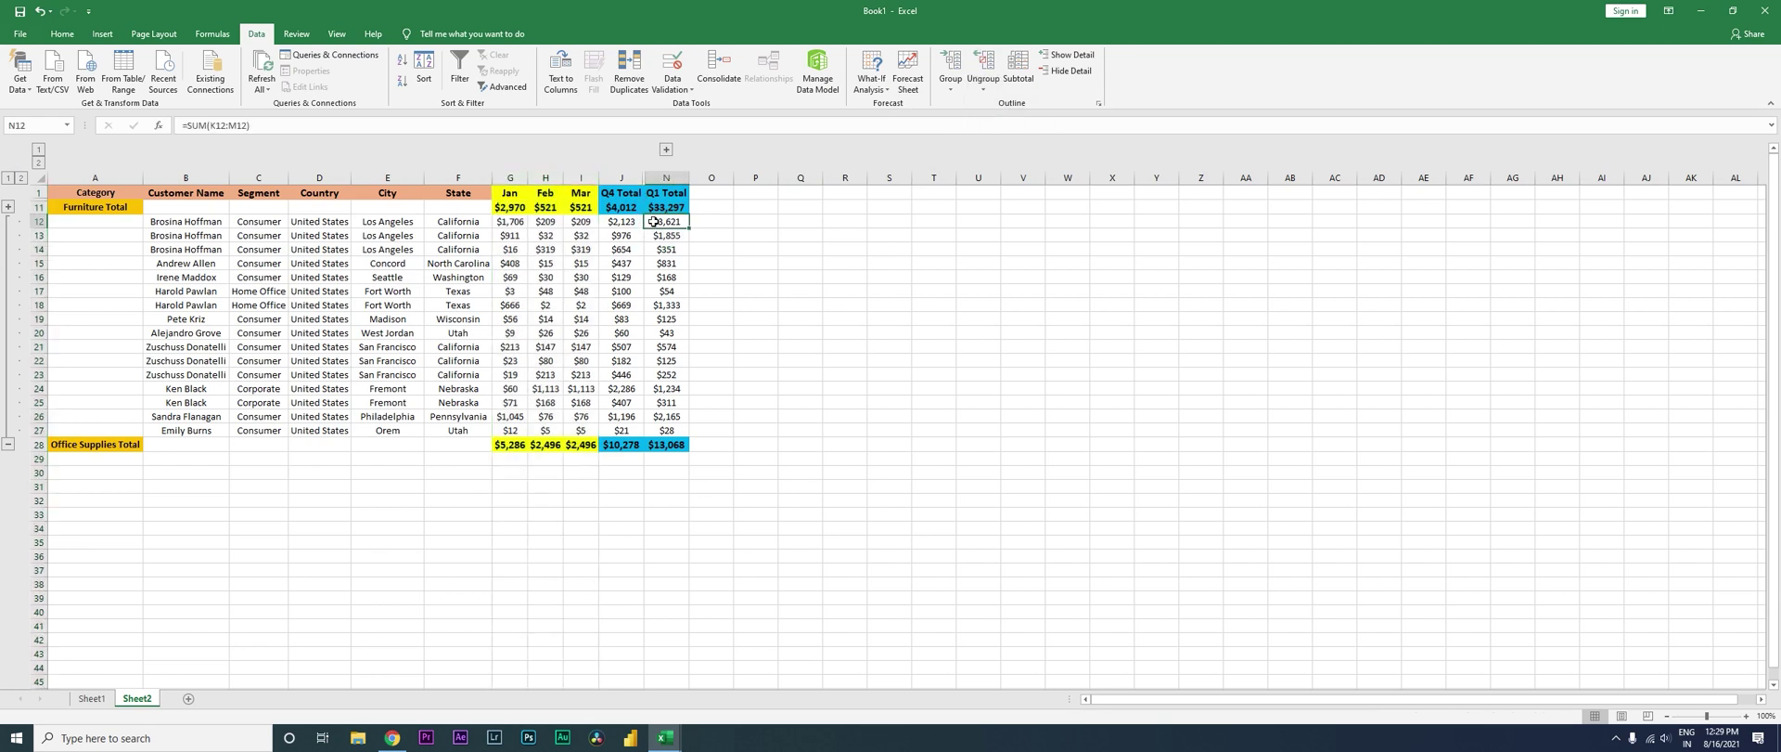